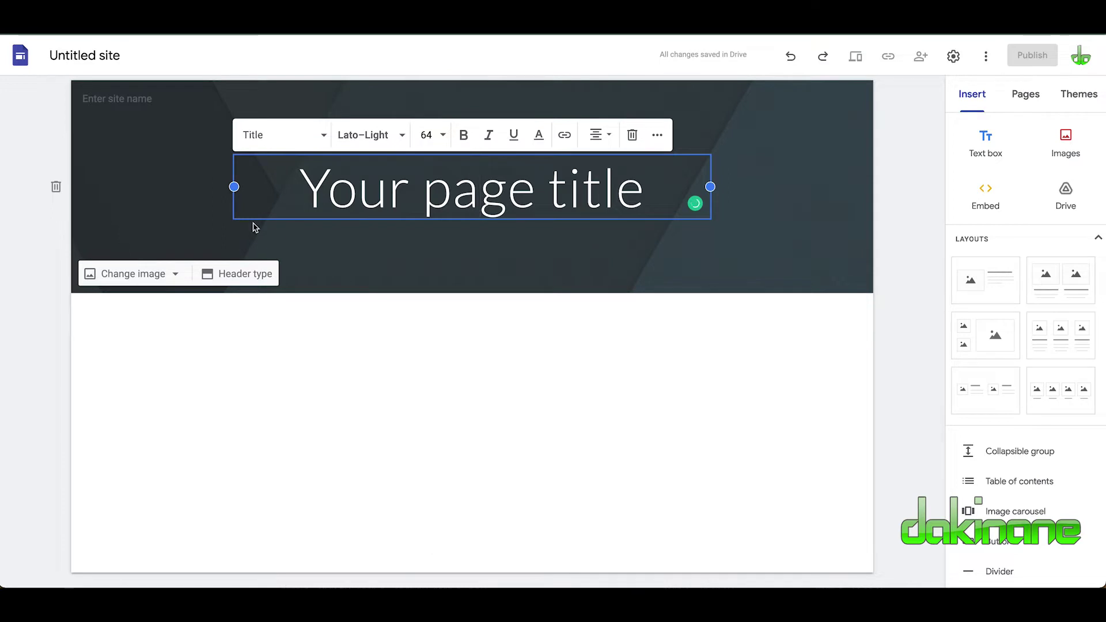
# - Look over the site's page list and the available site themes
pyautogui.click(371, 431)
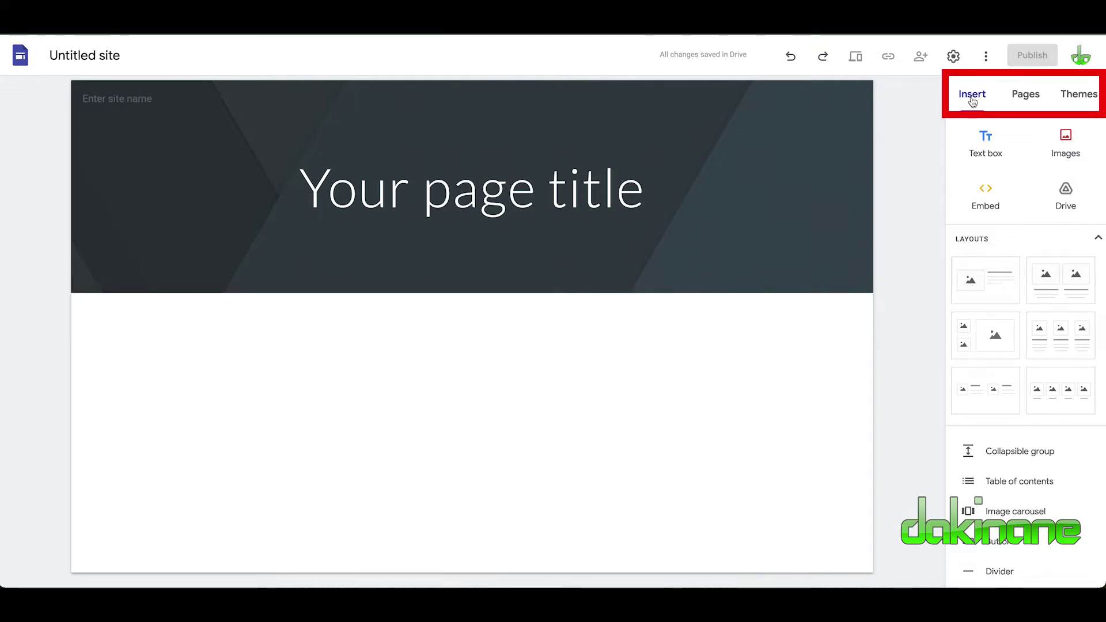
pyautogui.click(1024, 100)
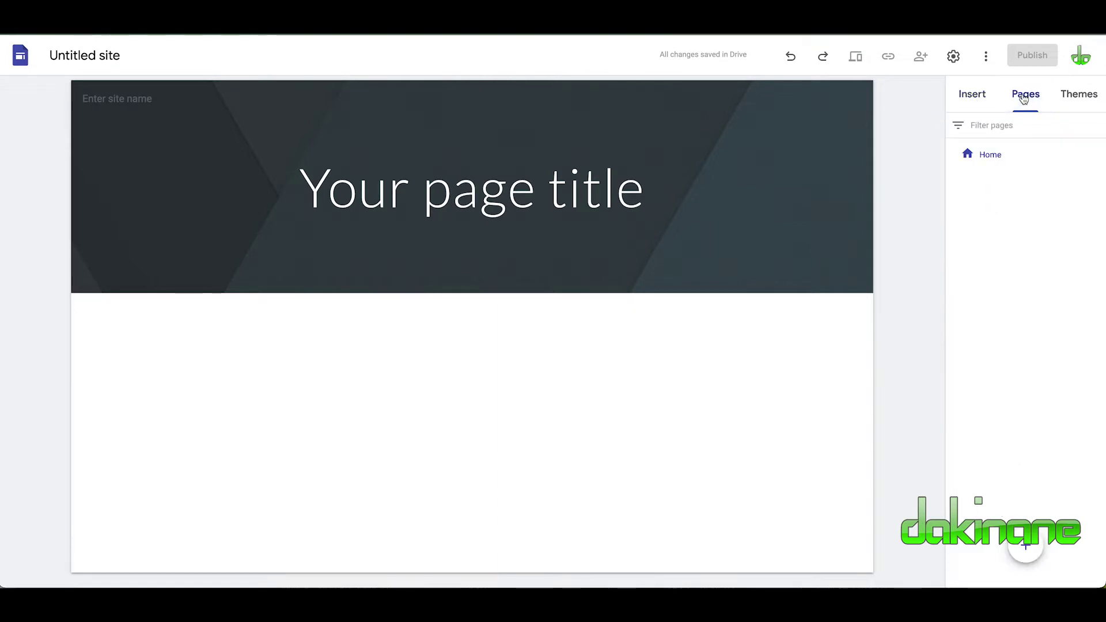
pyautogui.click(1076, 95)
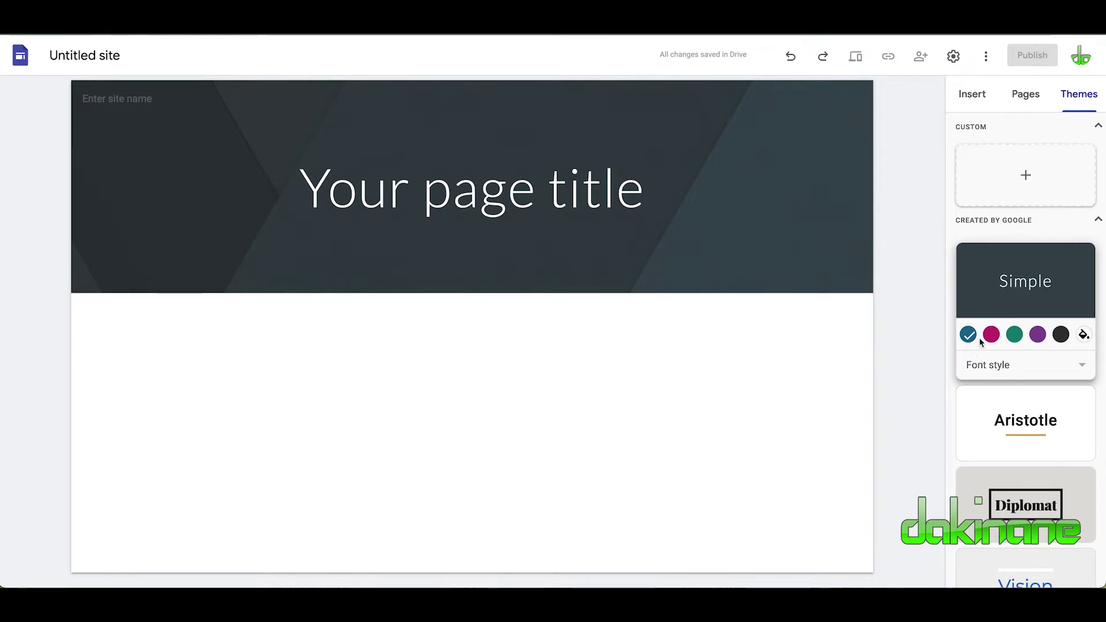
pyautogui.scroll(-4, 1037, 400)
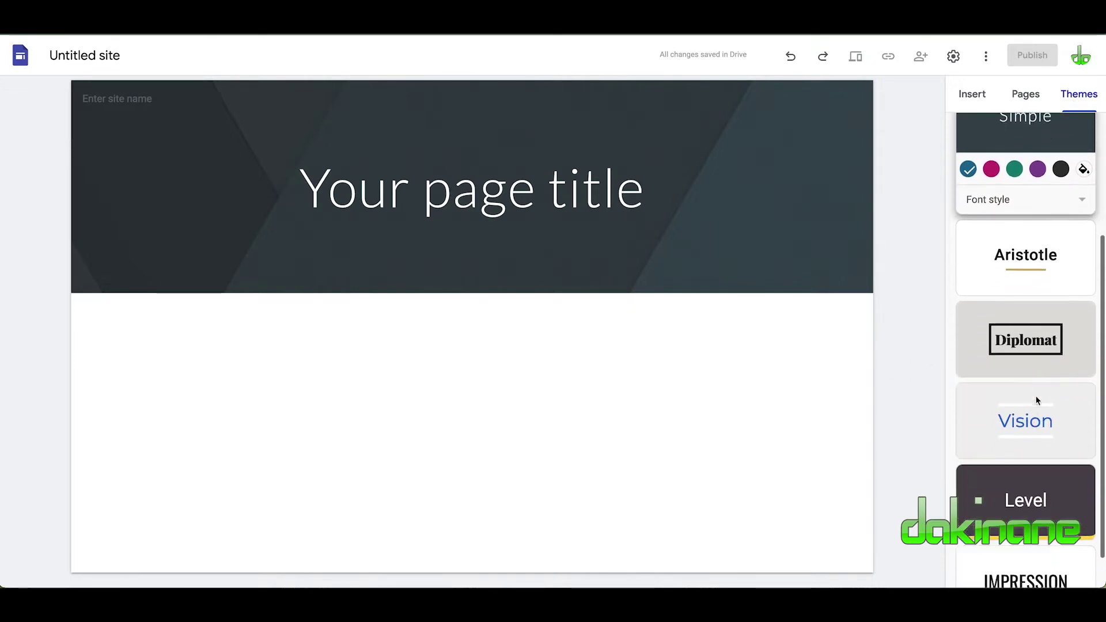
pyautogui.scroll(4, 1037, 401)
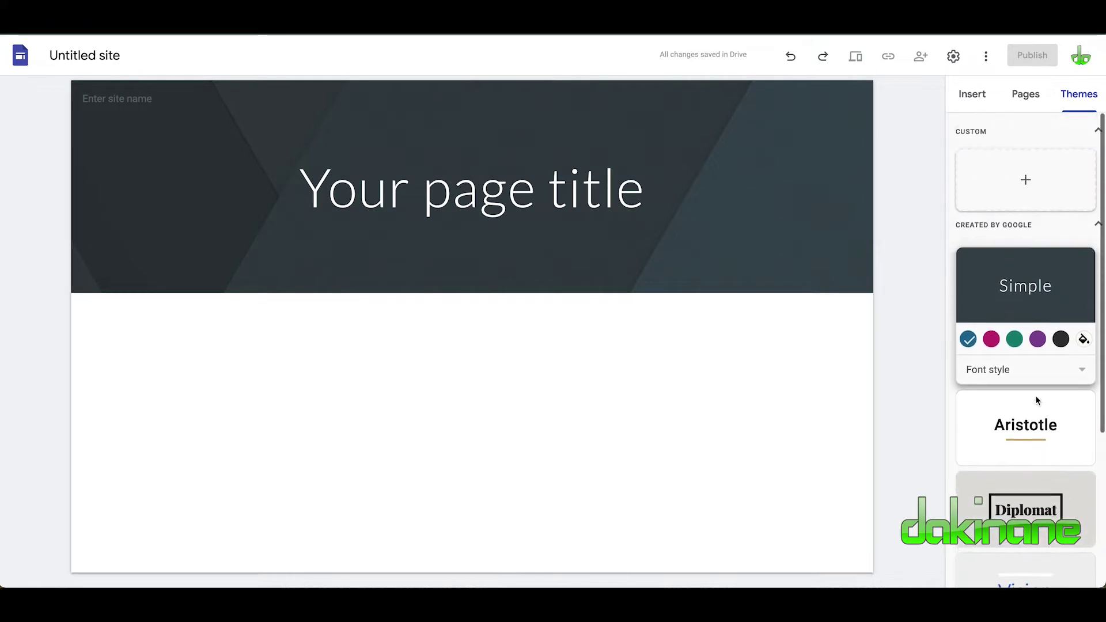
# - Try the Aristotle theme on the site
pyautogui.click(1021, 397)
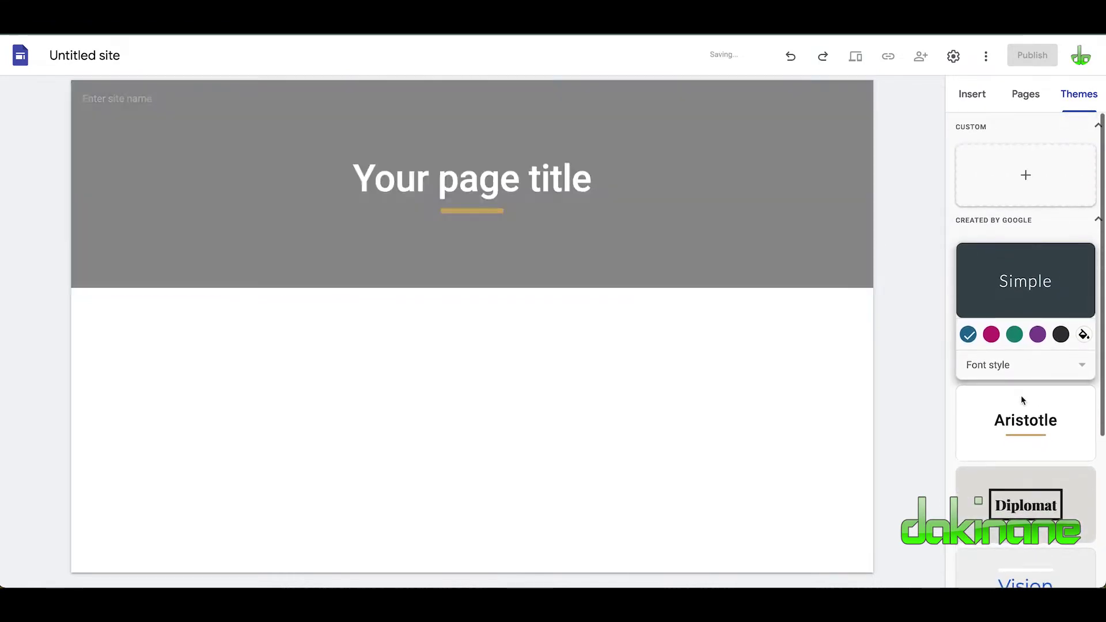
pyautogui.scroll(-1, 1044, 478)
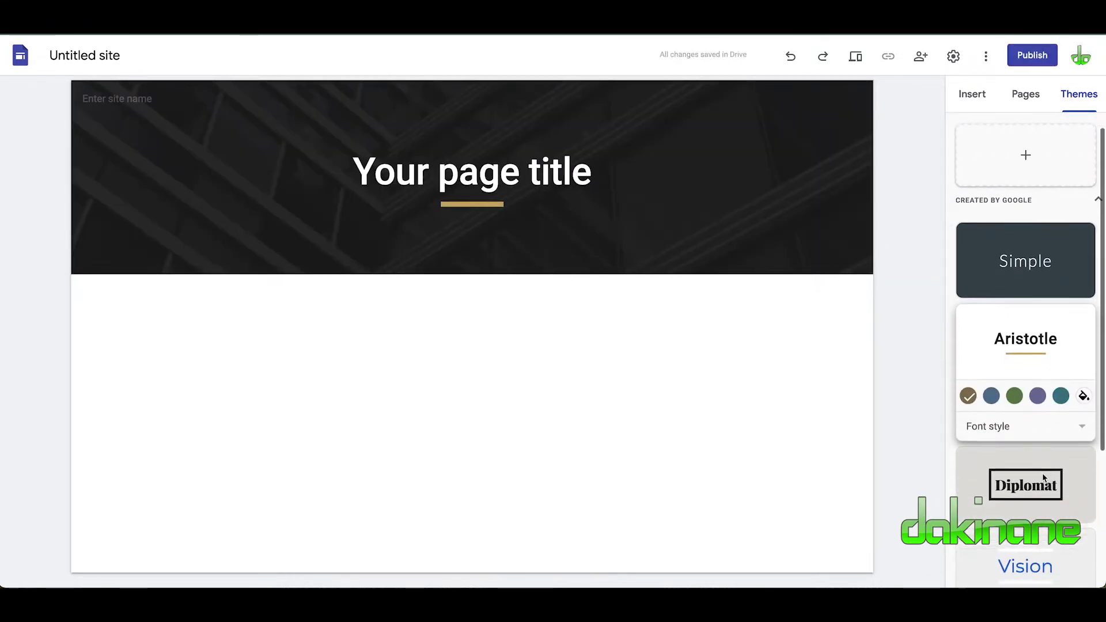
pyautogui.scroll(-2, 1059, 452)
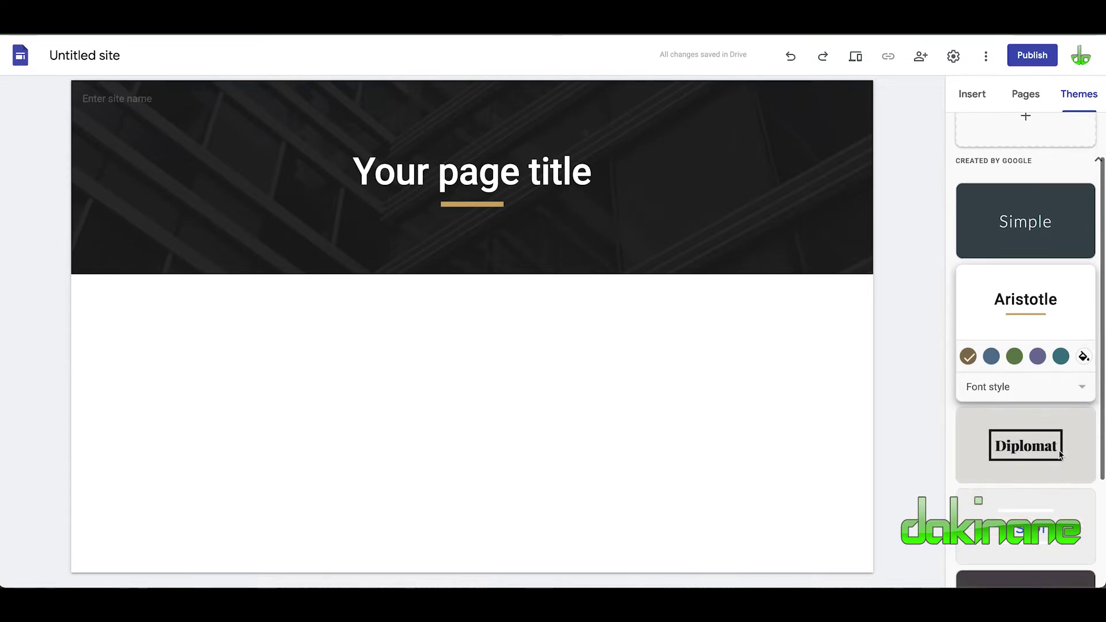
pyautogui.scroll(3, 1027, 360)
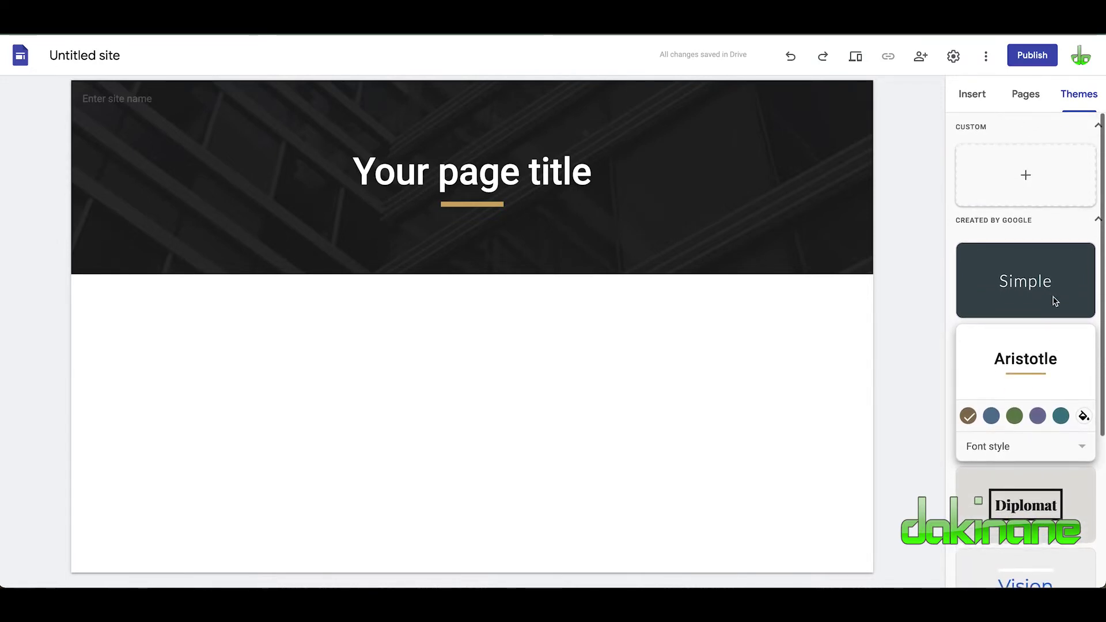
# - Apply the Simple theme with the purple colour and the Heavy font style
pyautogui.click(1054, 301)
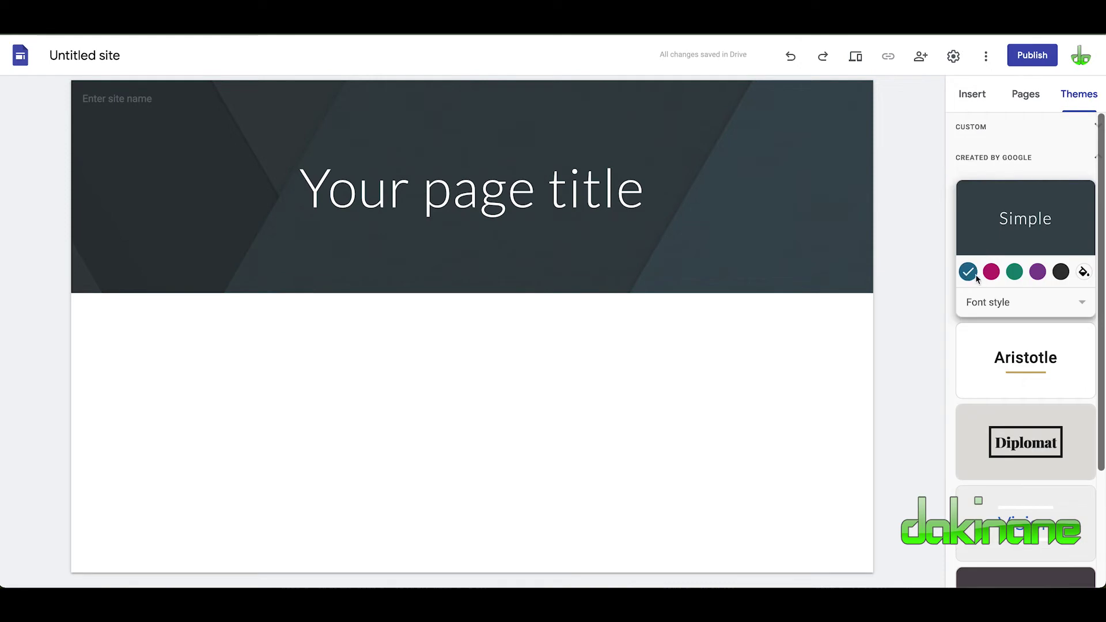
pyautogui.click(1038, 273)
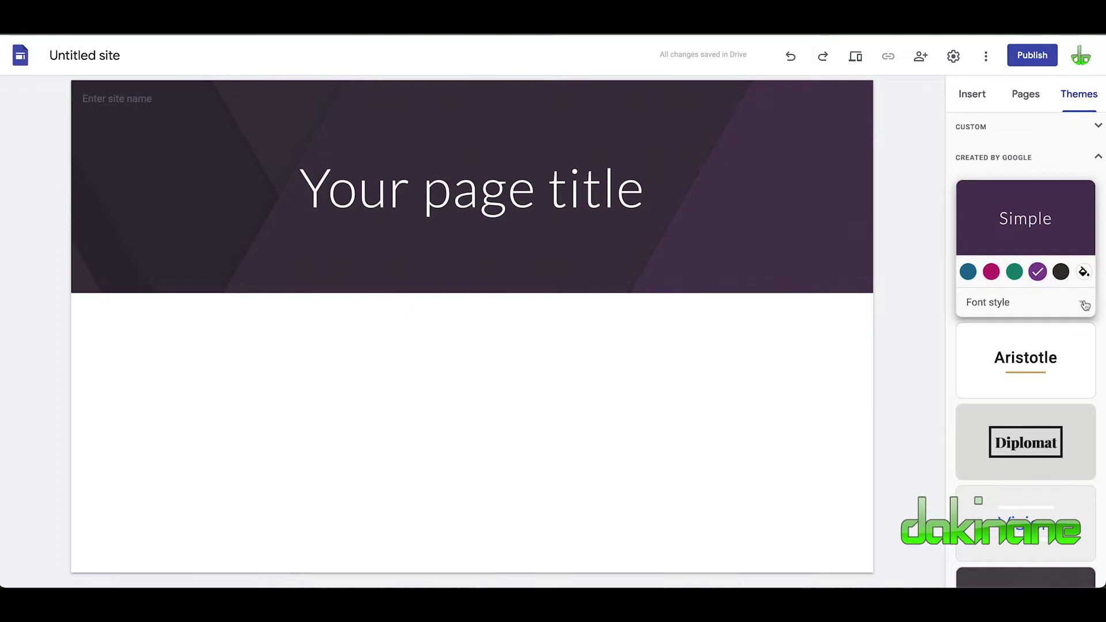
pyautogui.click(1083, 304)
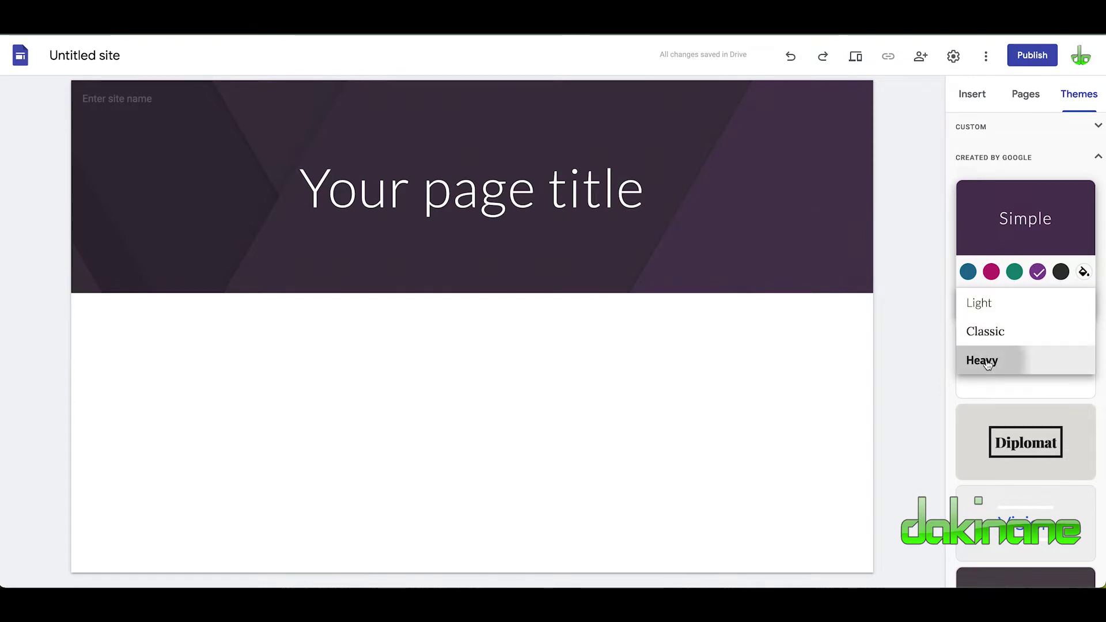
pyautogui.click(982, 360)
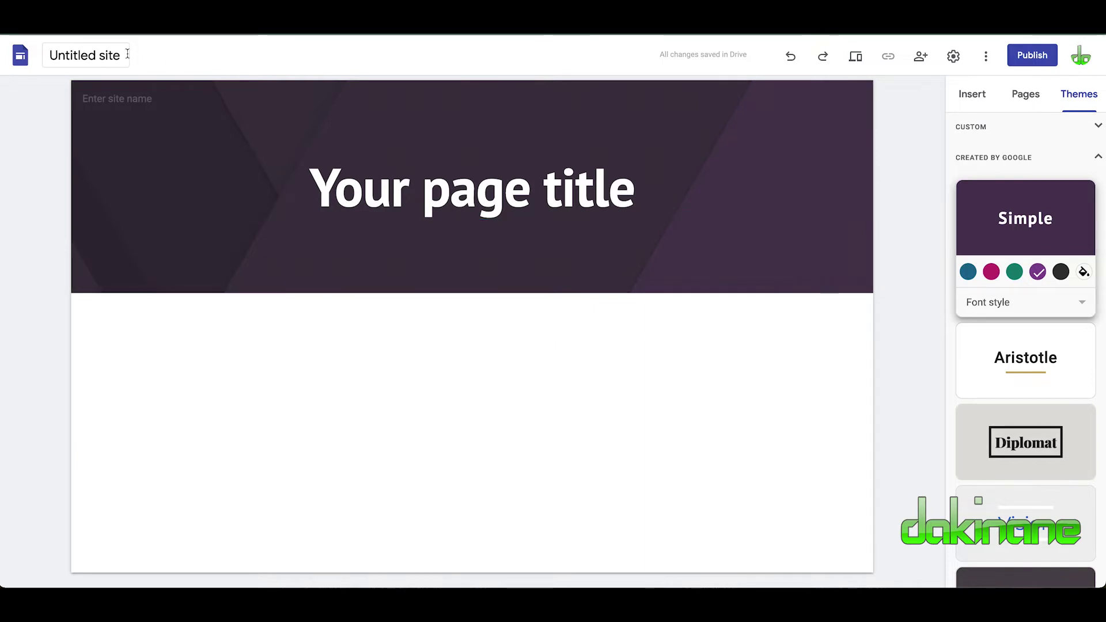
# - Name the site document "Room 2 2022"
pyautogui.click(126, 55)
pyautogui.press('BackSpace')
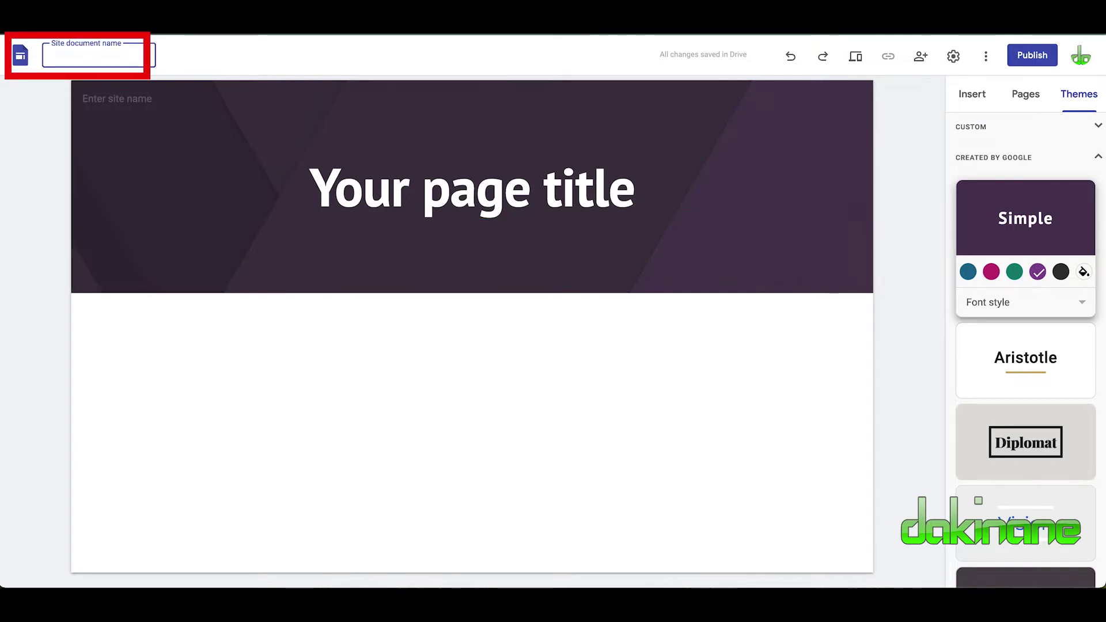
pyautogui.write('Room')
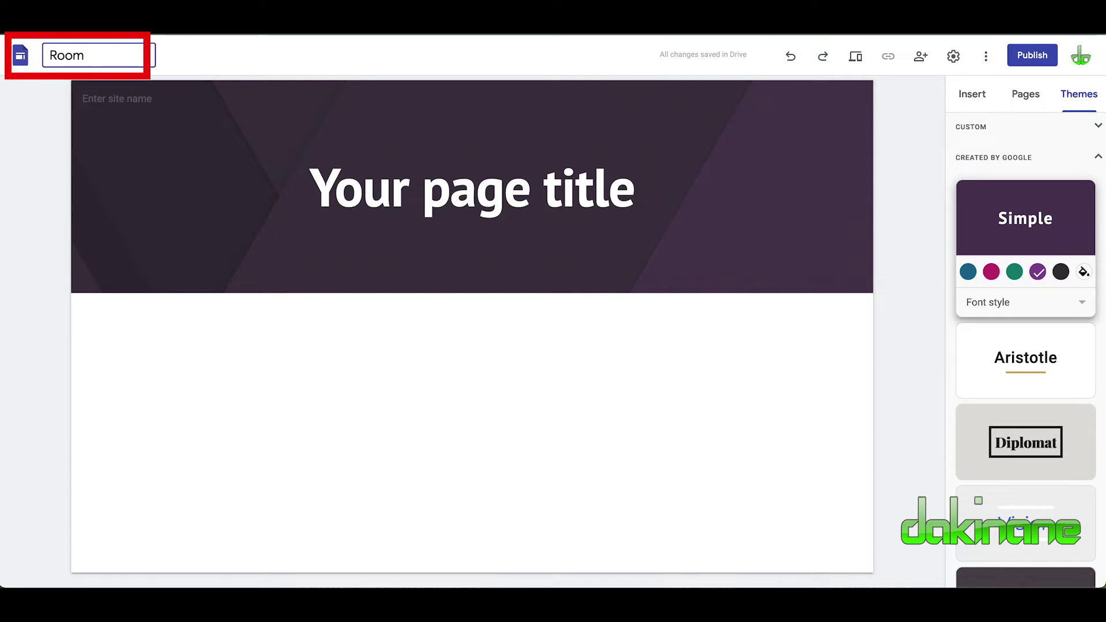
pyautogui.write(' 2 2022')
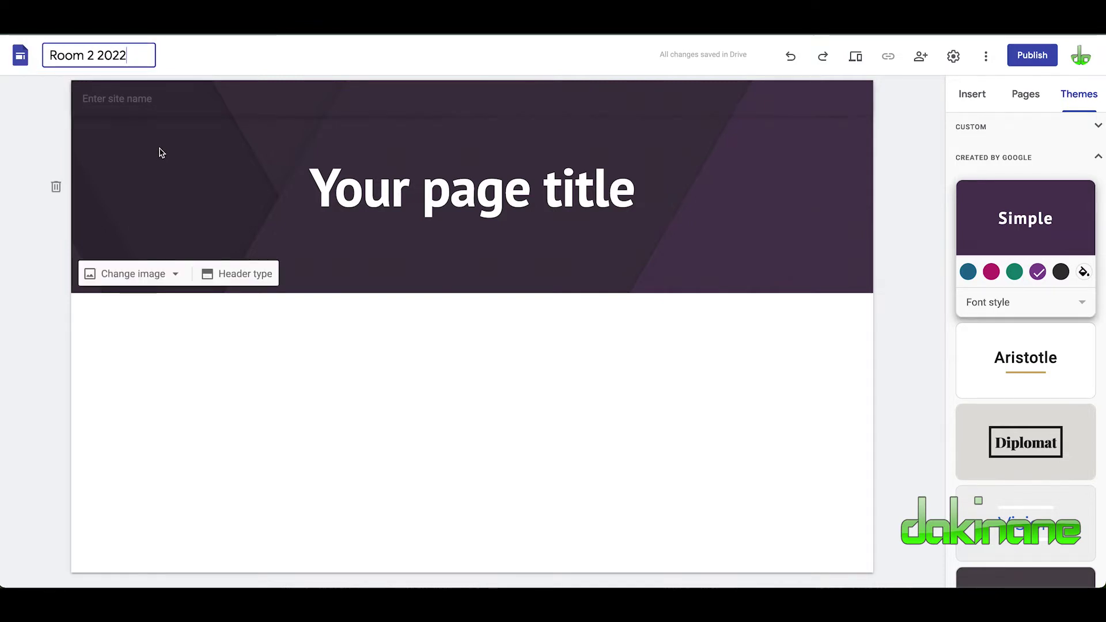
# - Replace the placeholder page title in the header with "Hybrid Learning"
pyautogui.click(445, 201)
pyautogui.click(637, 202)
pyautogui.moveTo(636, 202); pyautogui.dragTo(267, 188)
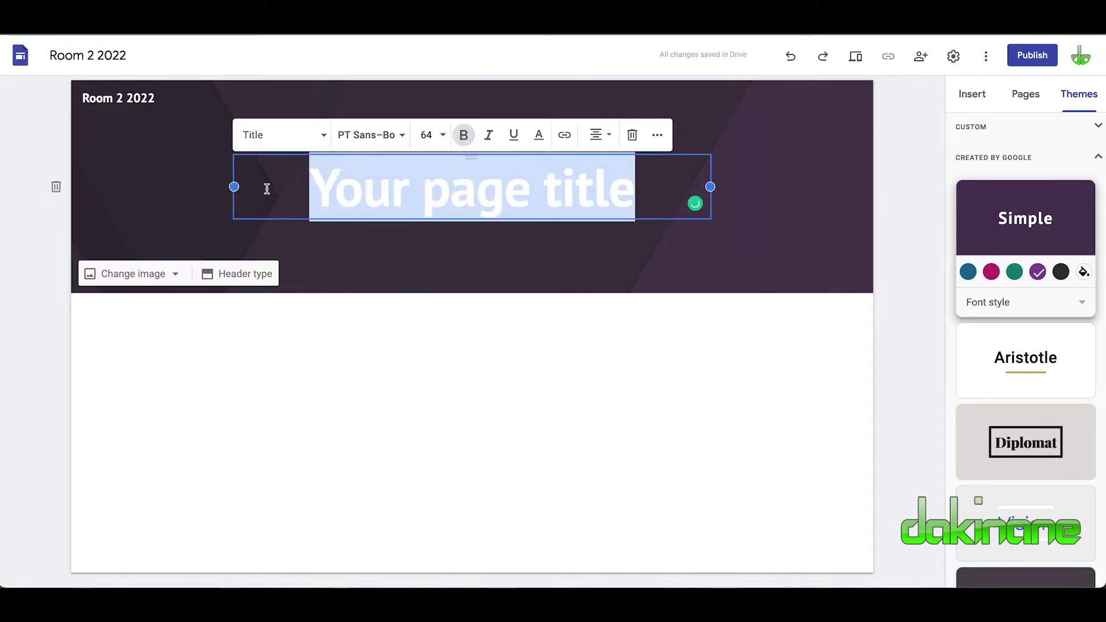
pyautogui.write('Hy')
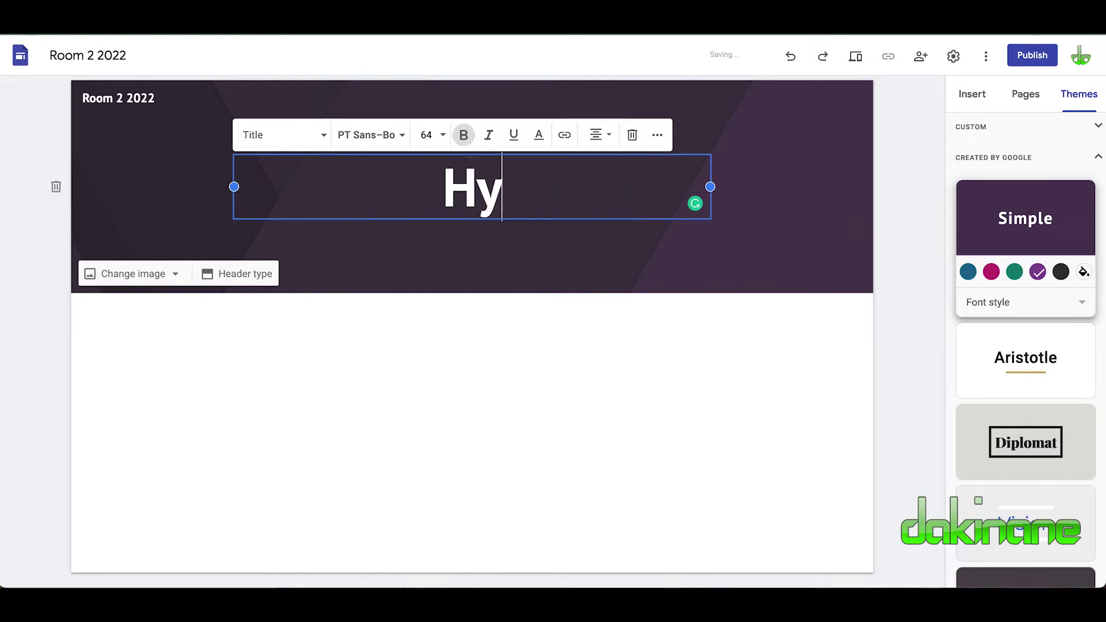
pyautogui.write('brid learning')
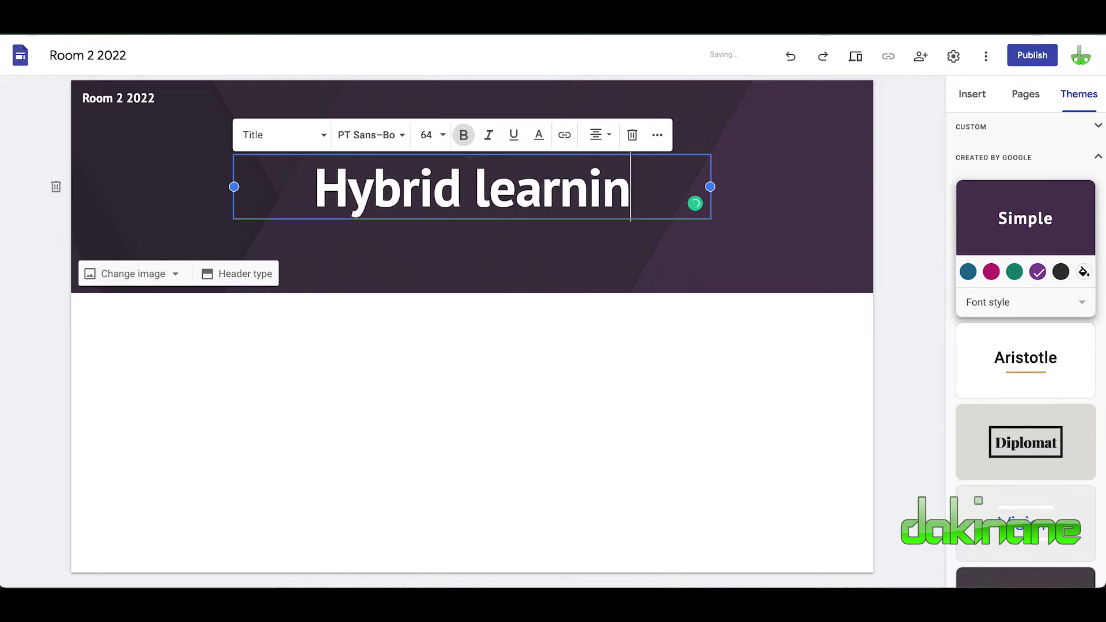
pyautogui.click(475, 188)
pyautogui.press('BackSpace')
pyautogui.write('L')
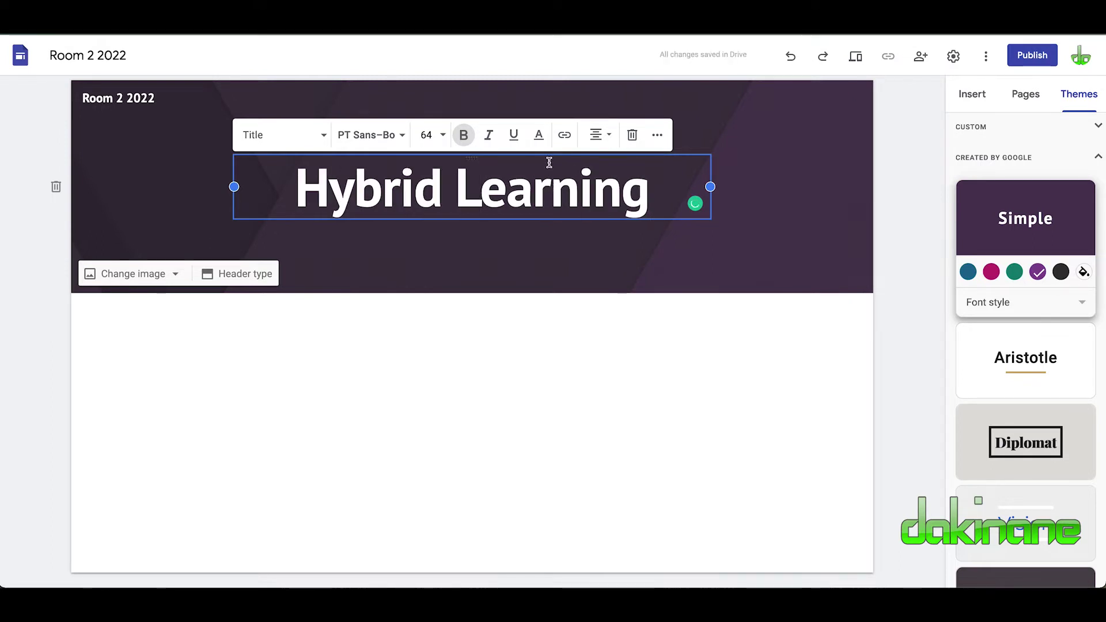
# - Try the Bungee font and the Chewy font on the whole "Hybrid Learning" title
pyautogui.click(402, 138)
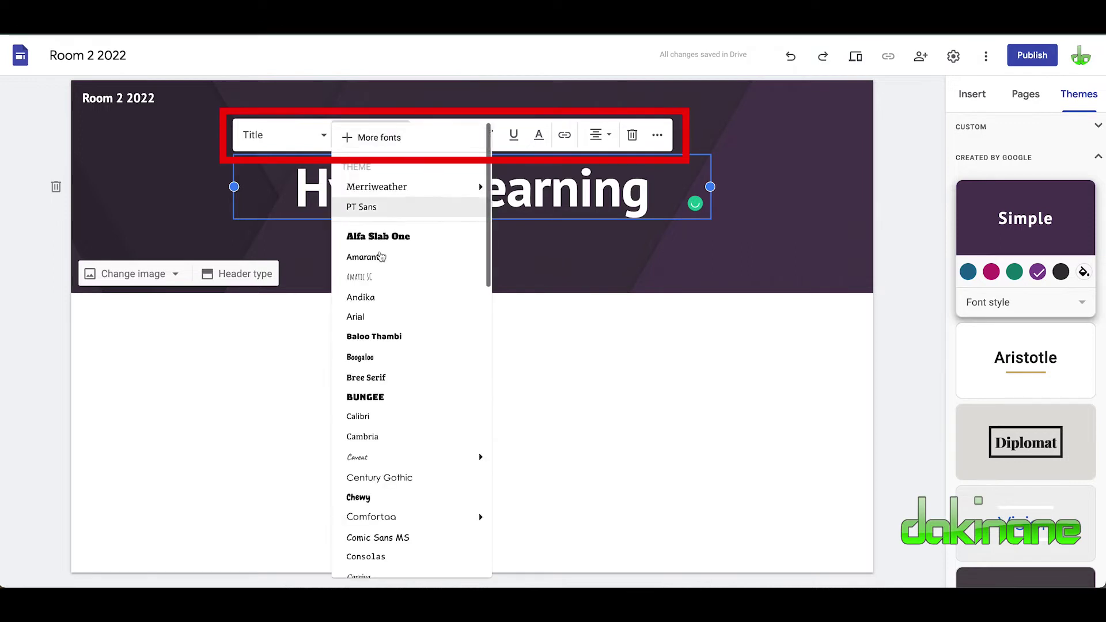
pyautogui.click(371, 399)
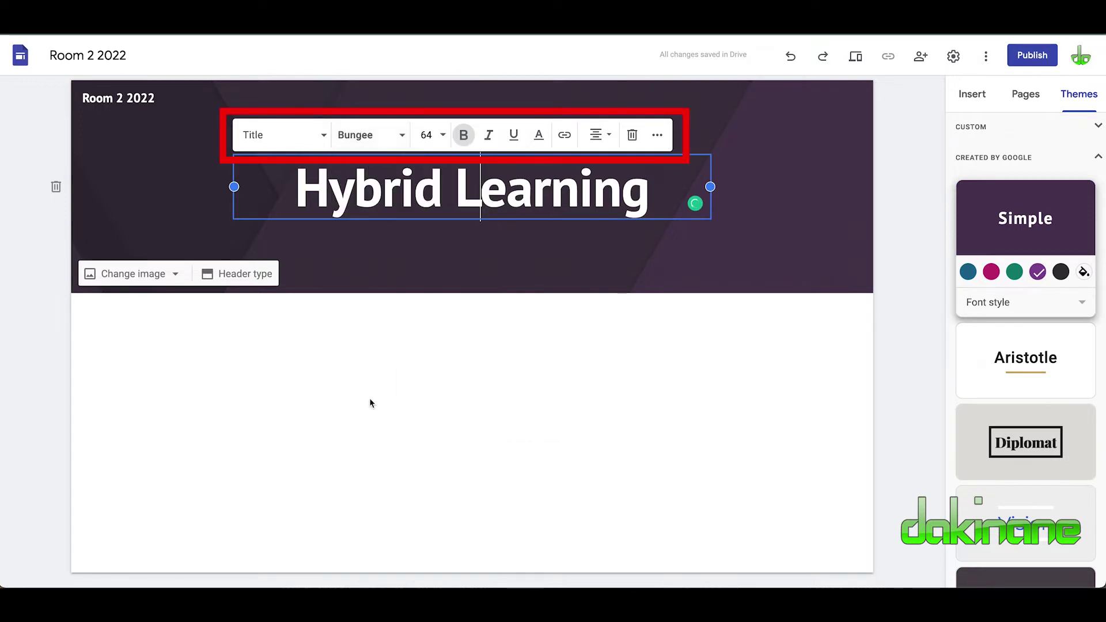
pyautogui.moveTo(651, 196); pyautogui.dragTo(306, 192)
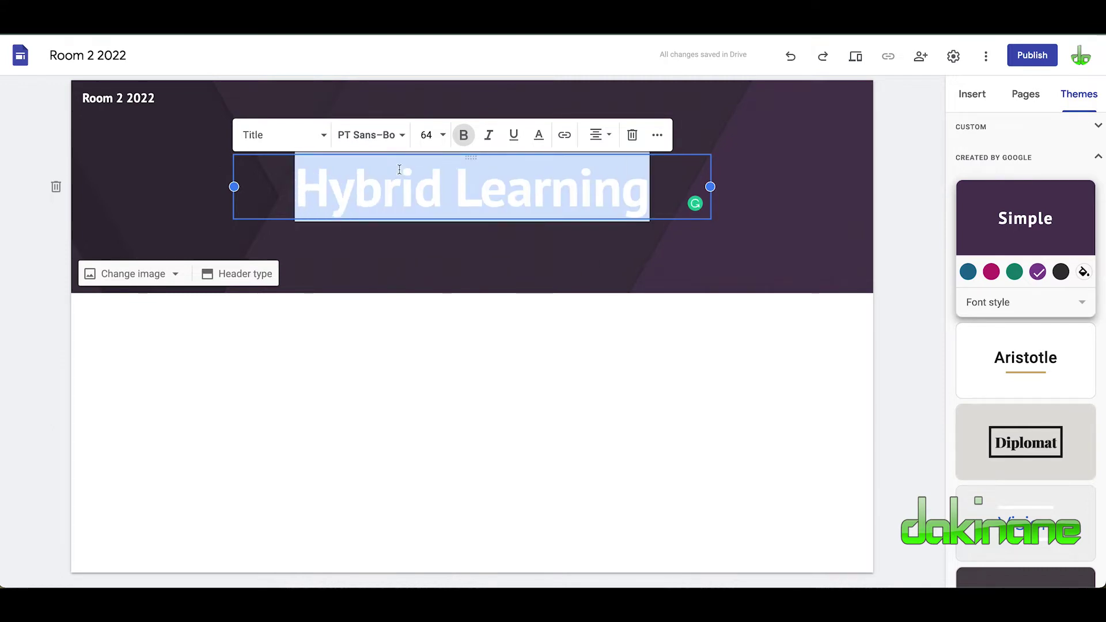
pyautogui.click(403, 136)
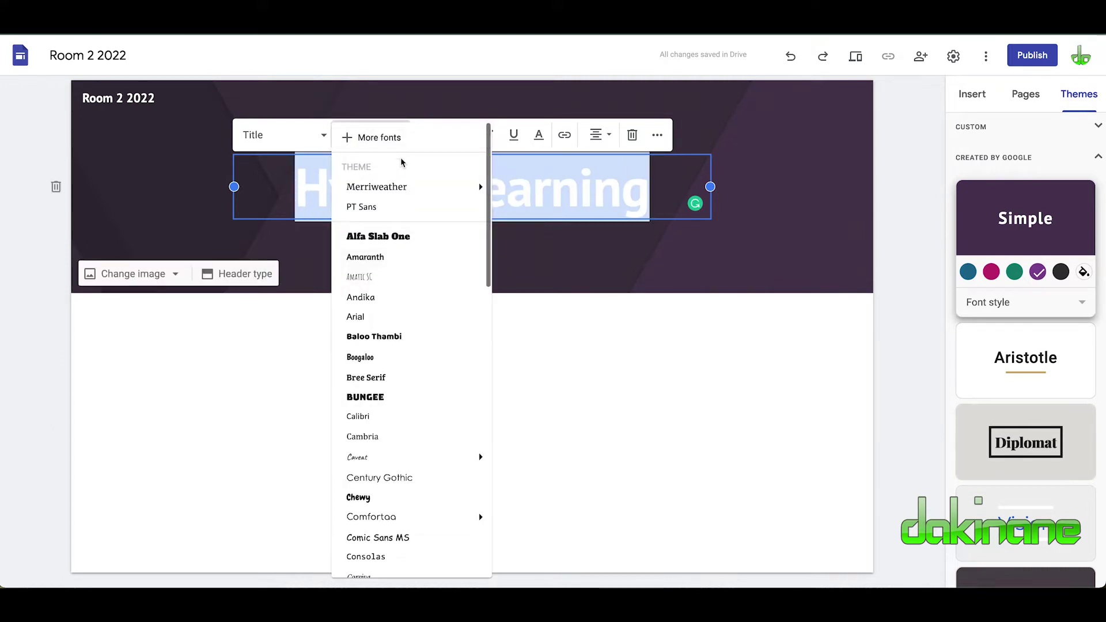
pyautogui.click(384, 397)
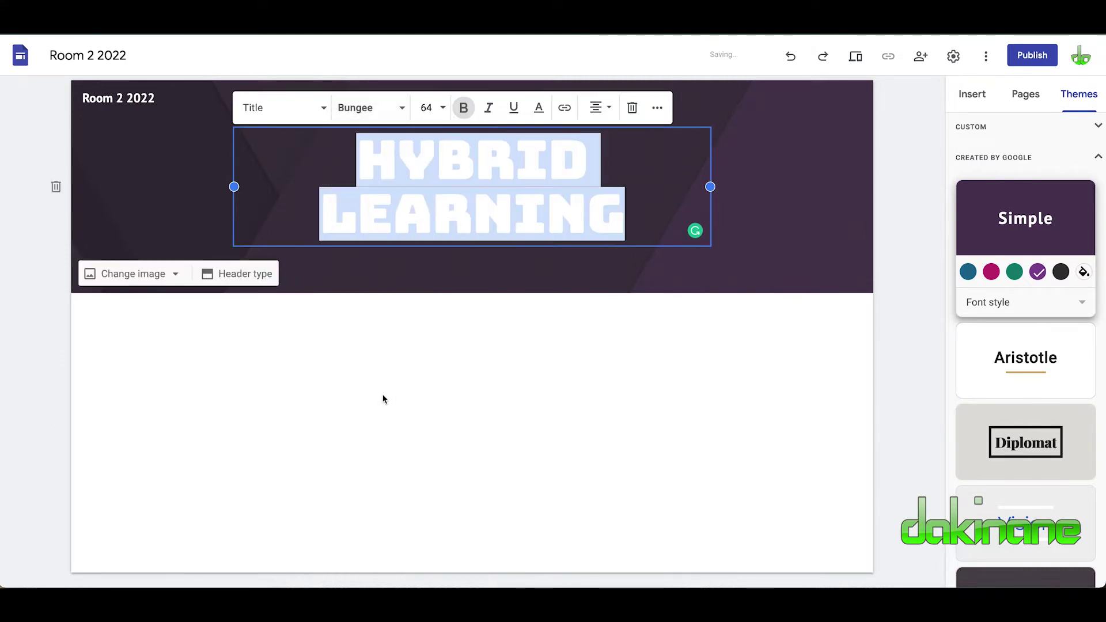
pyautogui.click(403, 112)
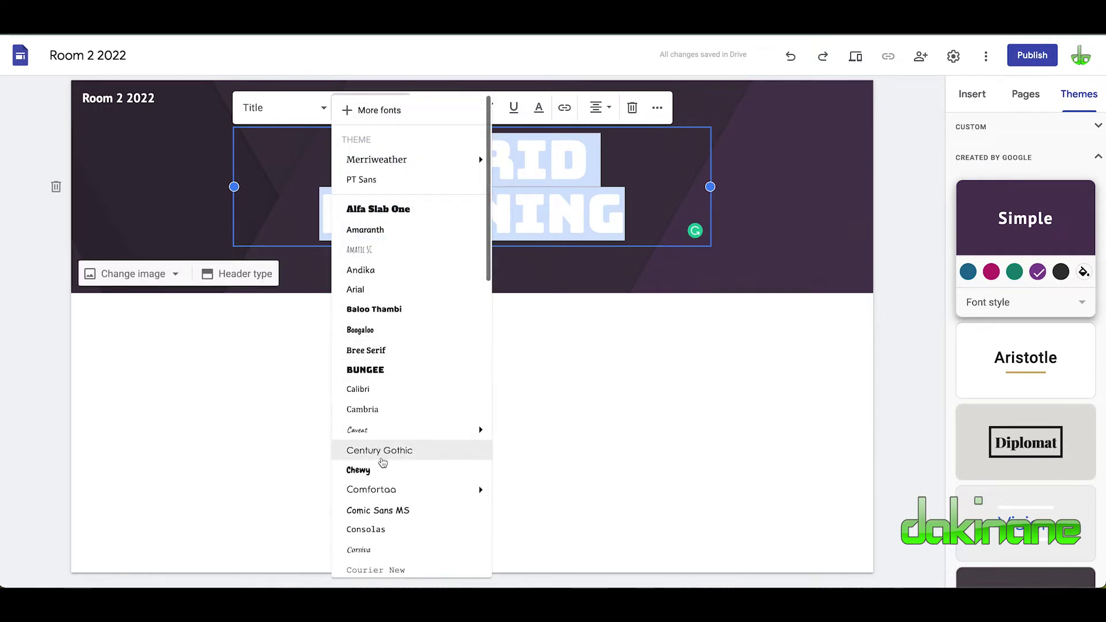
pyautogui.click(383, 469)
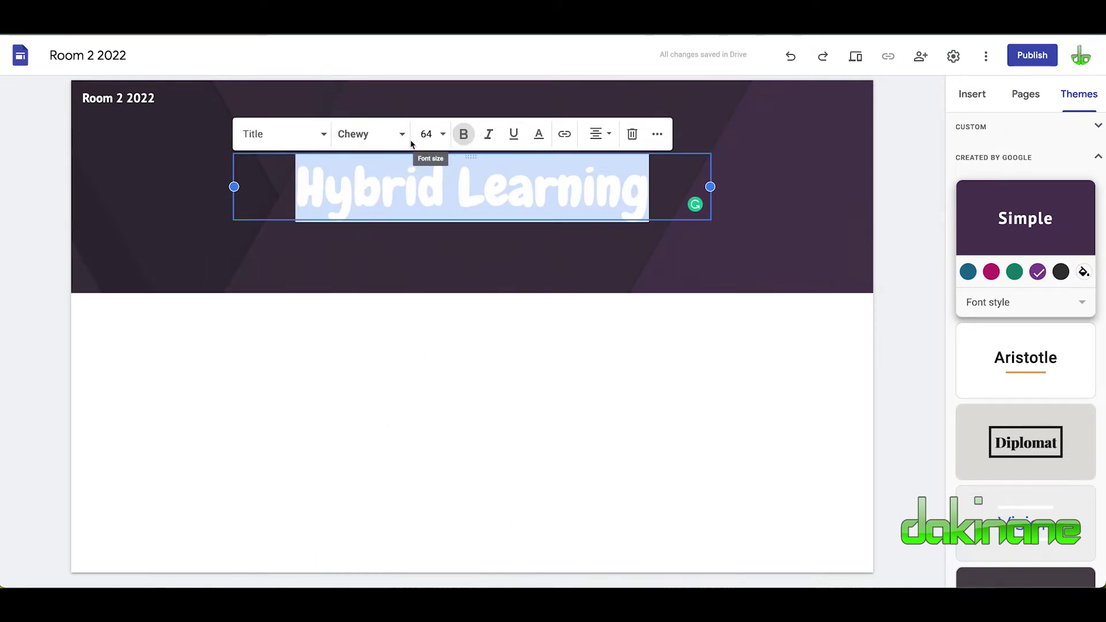
# - Try the Heading text style on the "Hybrid Learning" title and restore the Title style
pyautogui.click(323, 135)
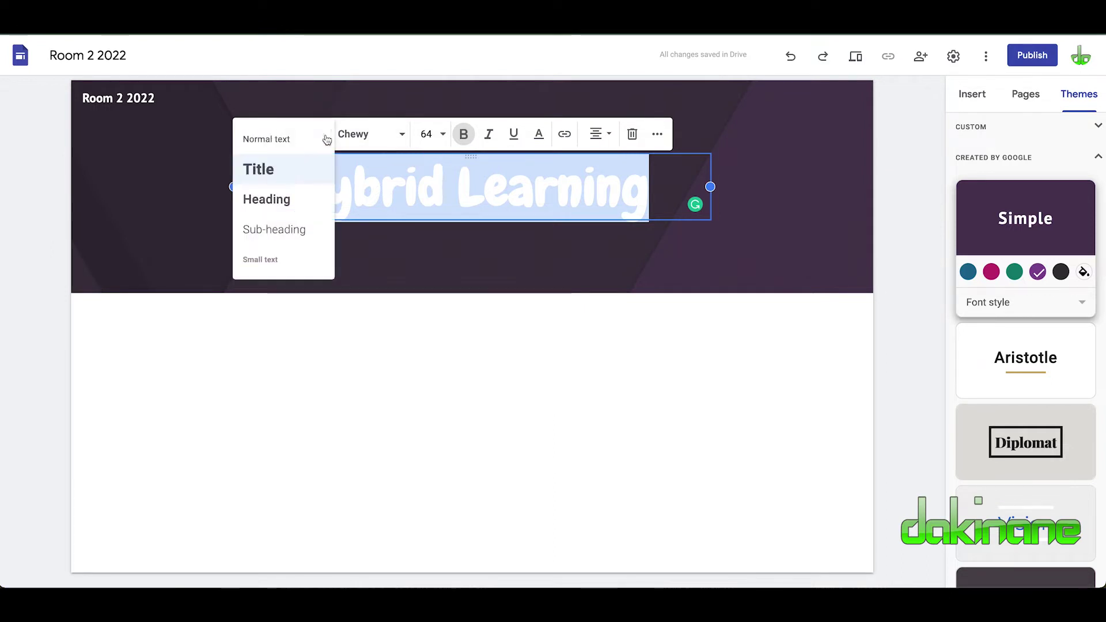
pyautogui.click(301, 195)
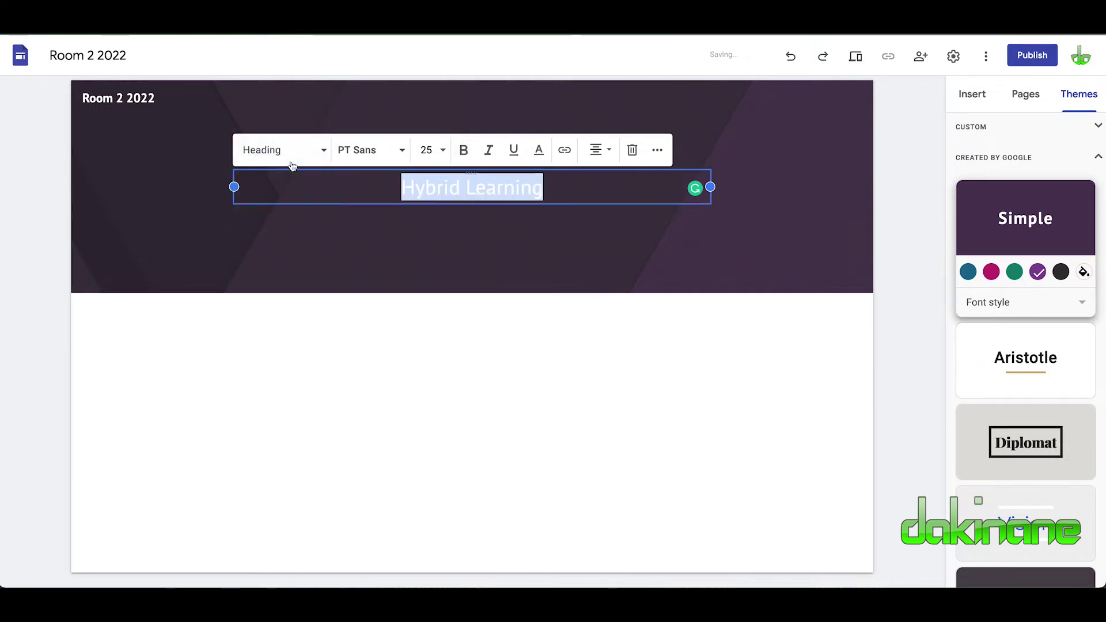
pyautogui.click(326, 153)
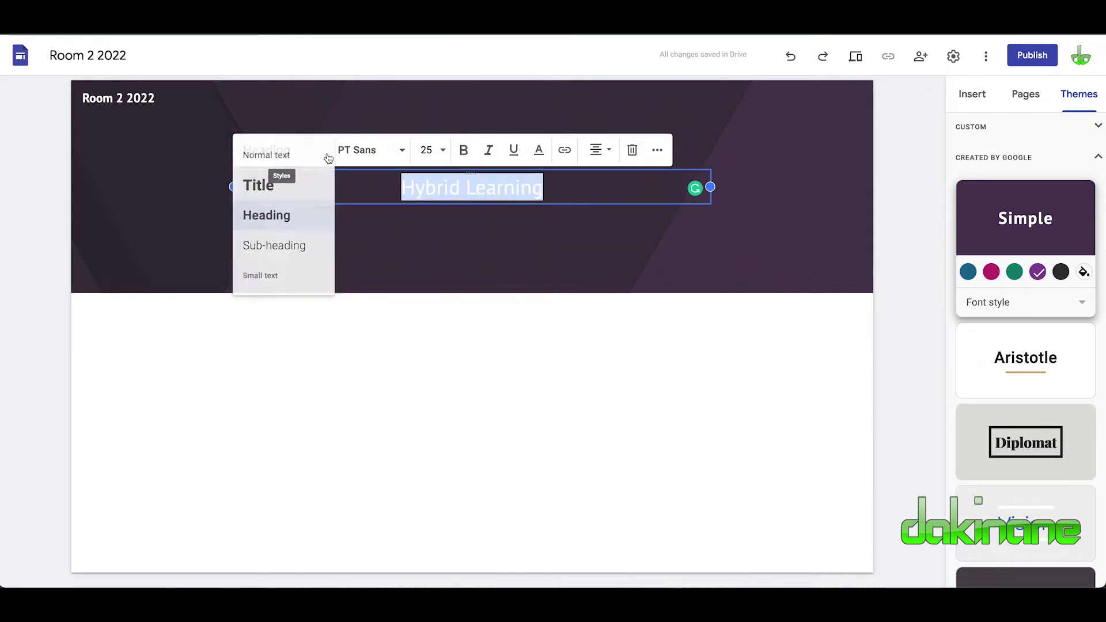
pyautogui.click(288, 185)
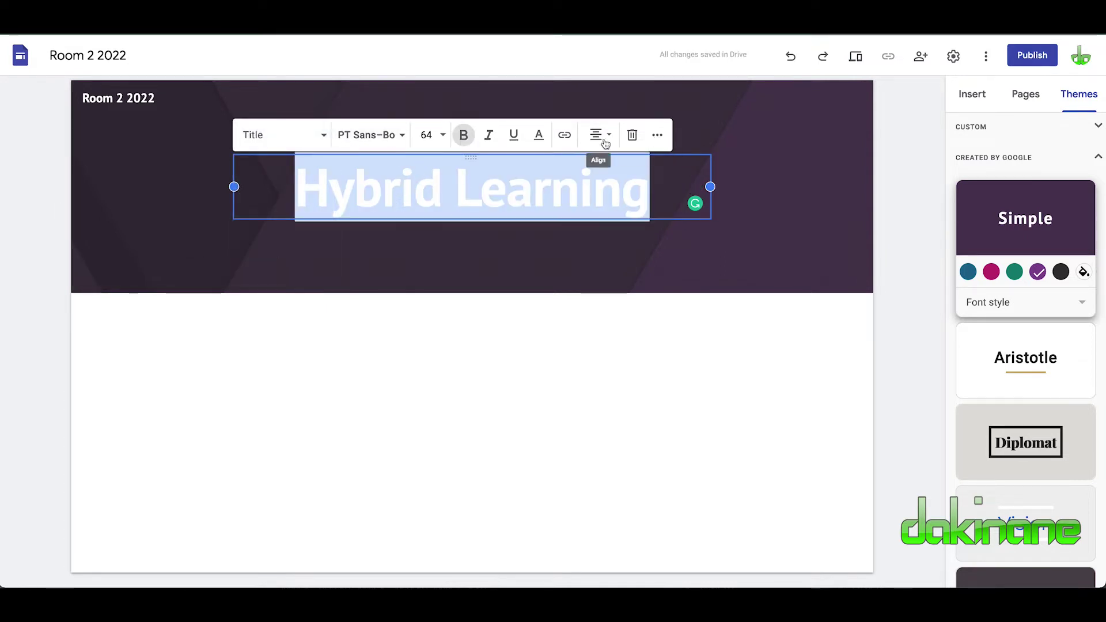
pyautogui.click(660, 137)
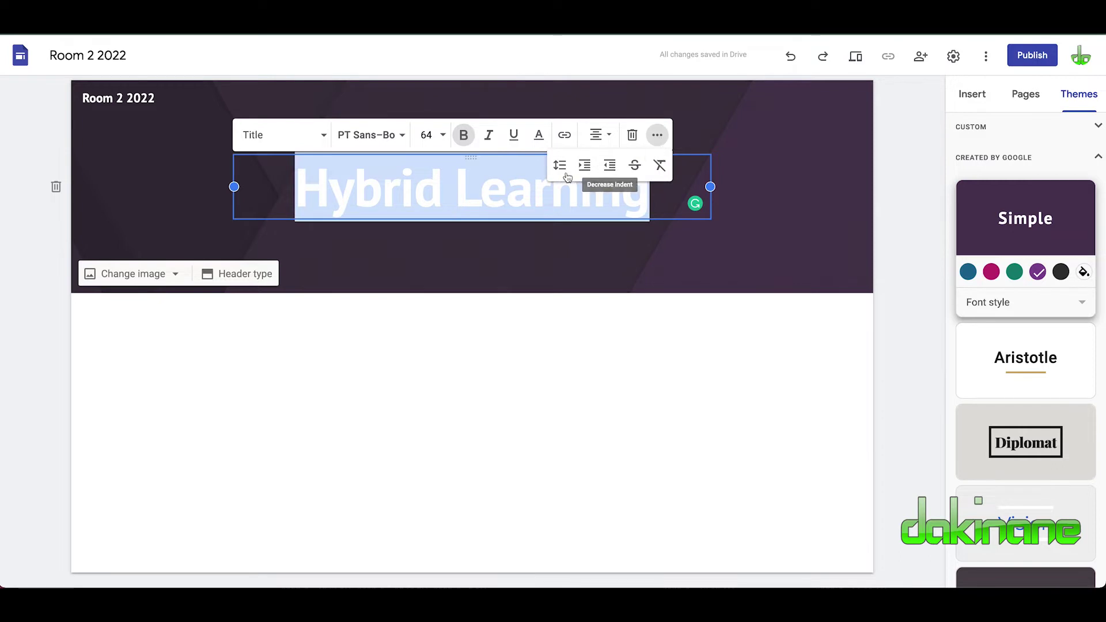
pyautogui.click(724, 236)
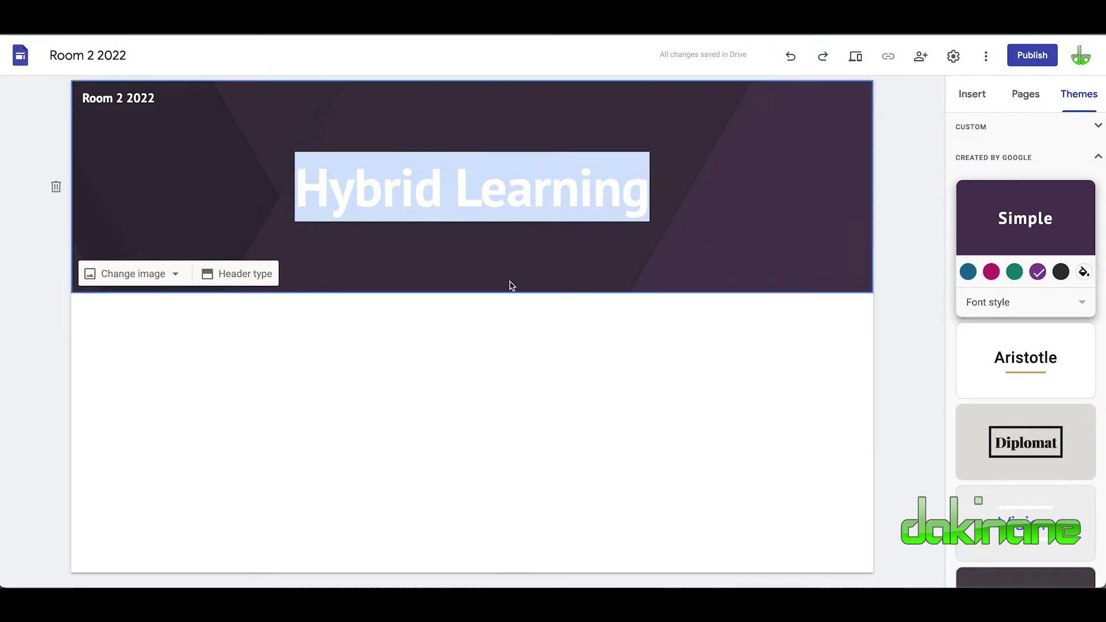
# - Set the page's header type to Cover
pyautogui.moveTo(259, 243)
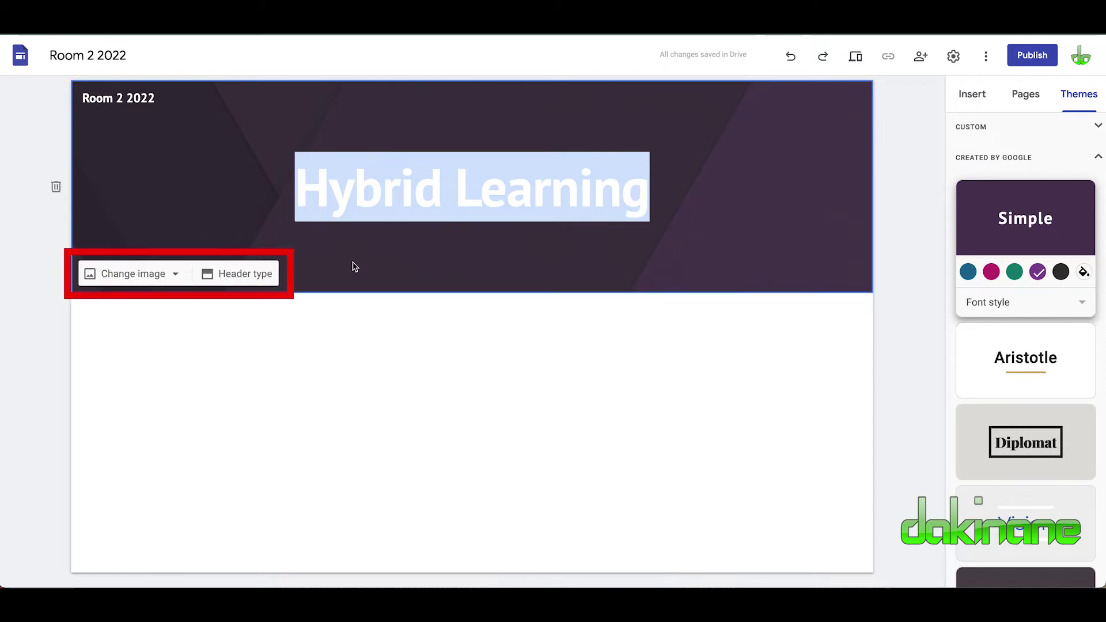
pyautogui.click(234, 279)
pyautogui.click(130, 269)
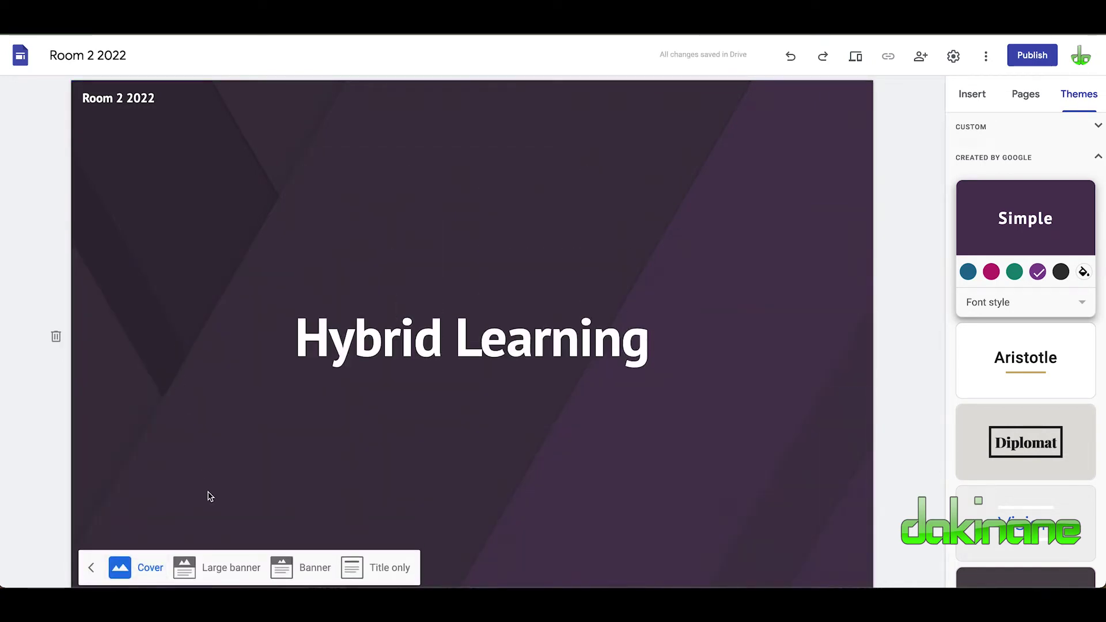
# - Try the Large banner and Title only header types and set the page's header type to Banner
pyautogui.click(219, 567)
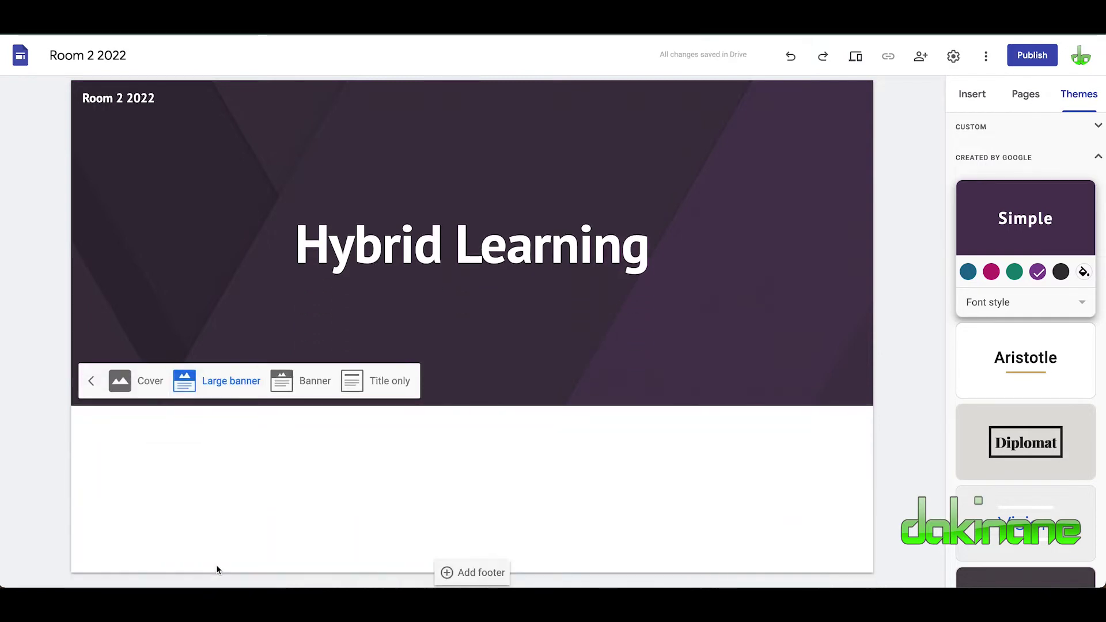
pyautogui.click(311, 381)
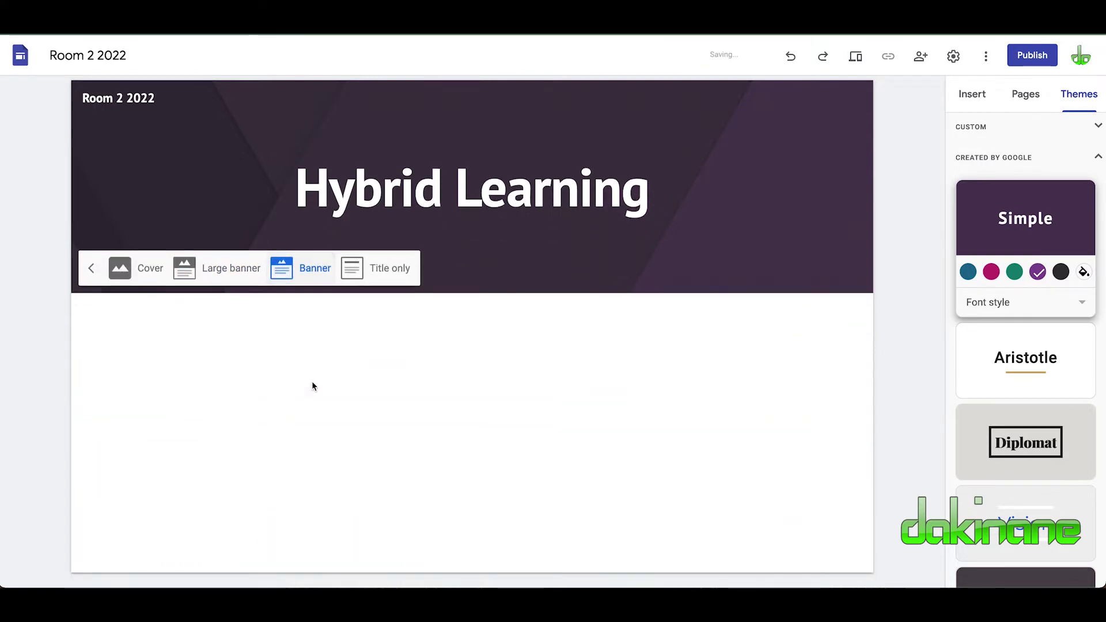
pyautogui.click(385, 272)
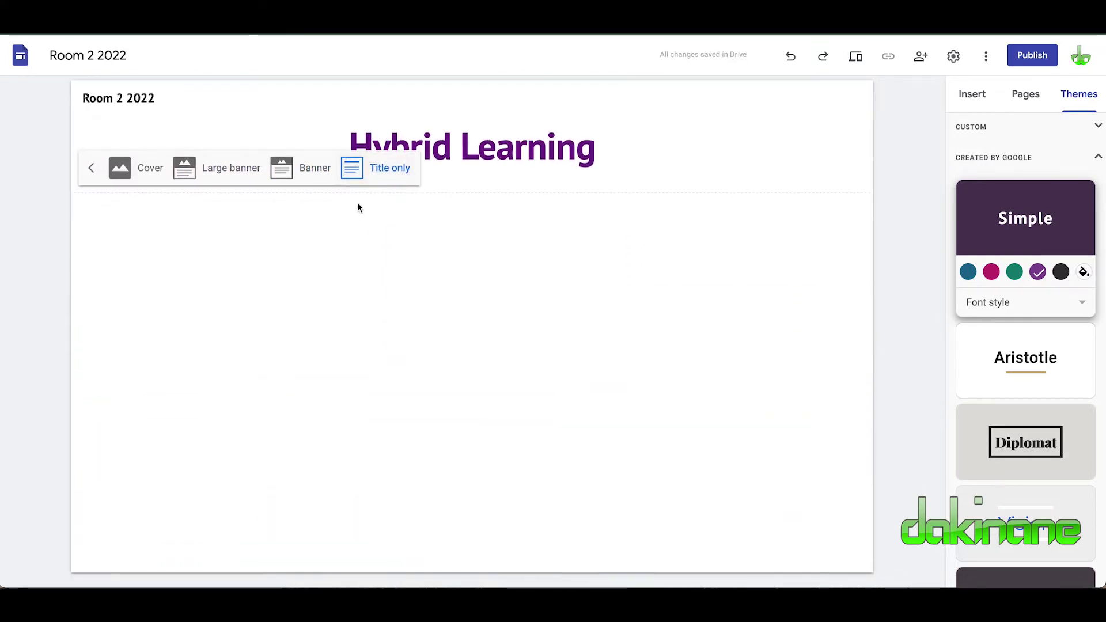
pyautogui.click(317, 177)
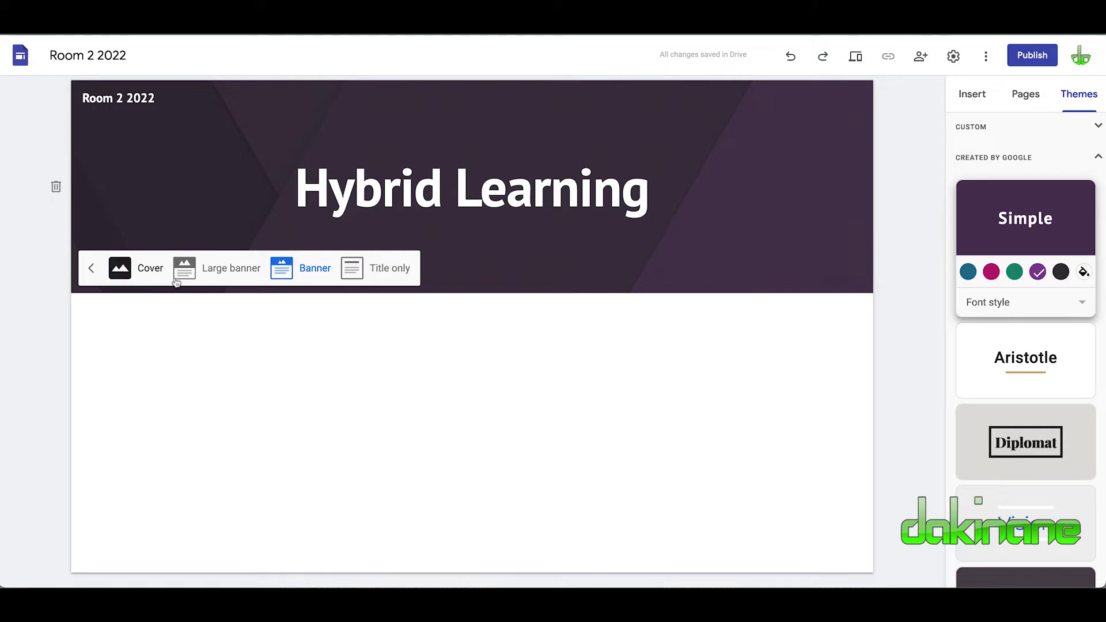
pyautogui.click(94, 270)
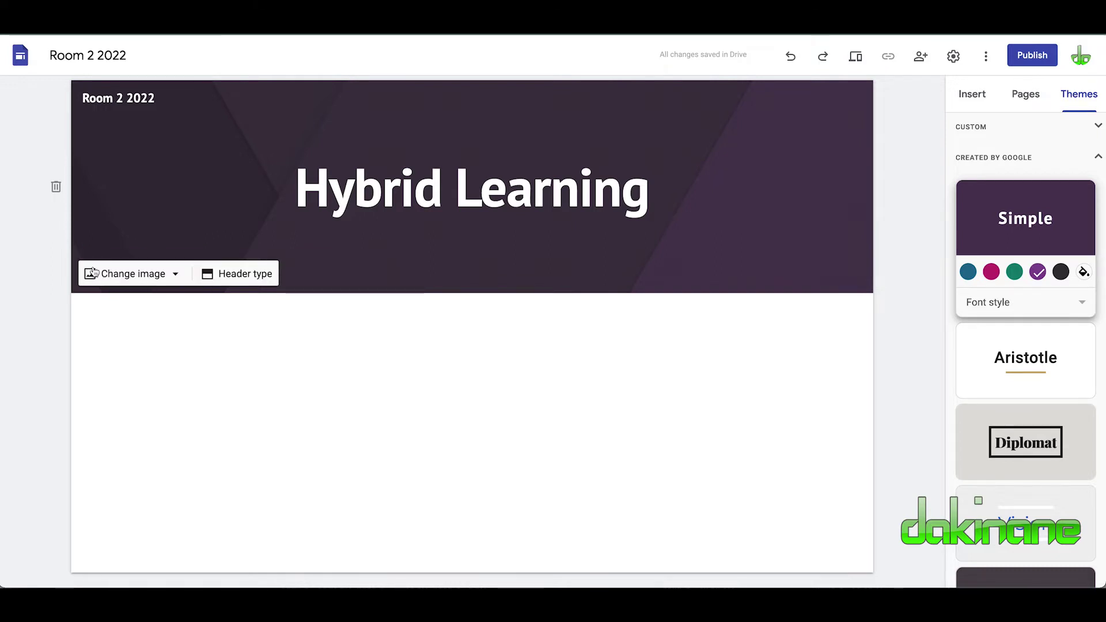
# - Replace the header image with the gallery photo of a laptop, coffee cup and notepad on a wooden desk
pyautogui.click(174, 276)
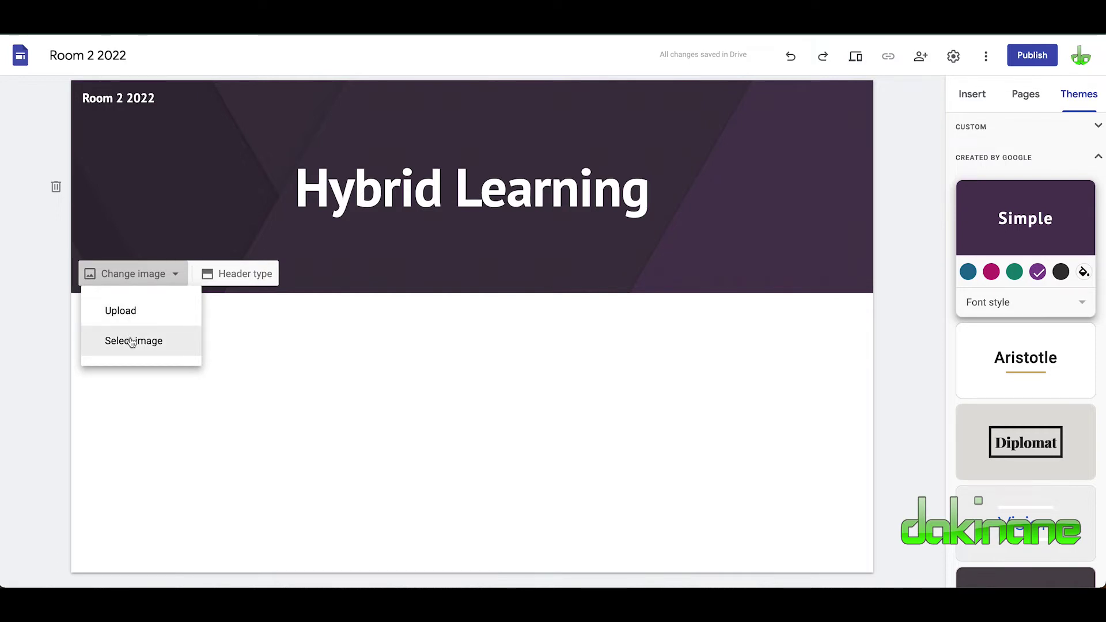
pyautogui.click(131, 341)
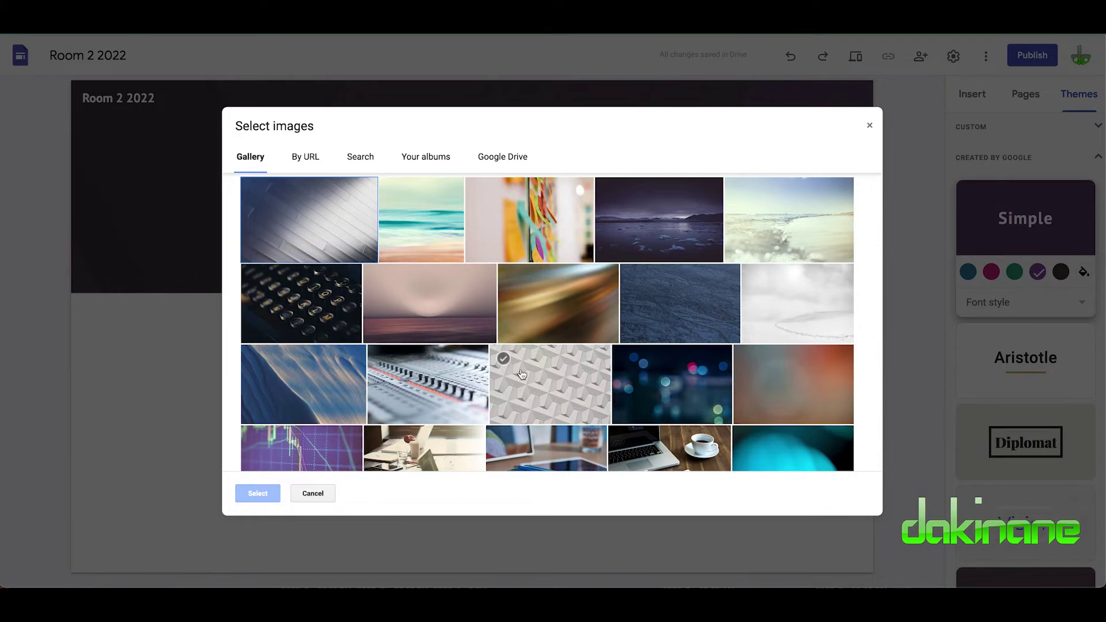
pyautogui.scroll(-2, 619, 384)
pyautogui.scroll(-2, 619, 384)
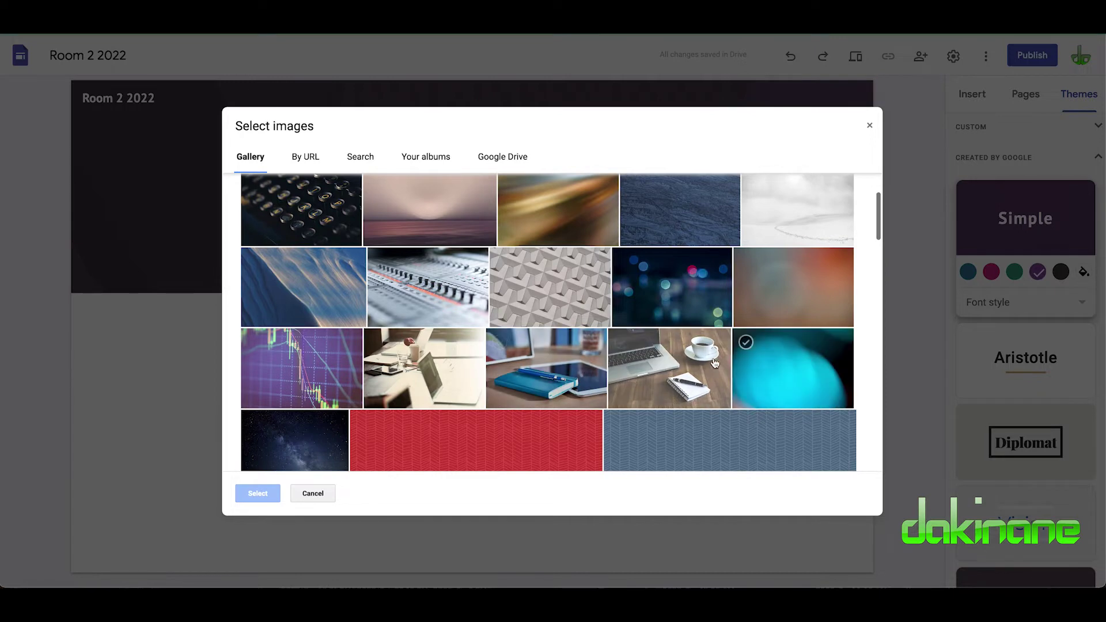
pyautogui.click(681, 364)
pyautogui.click(258, 493)
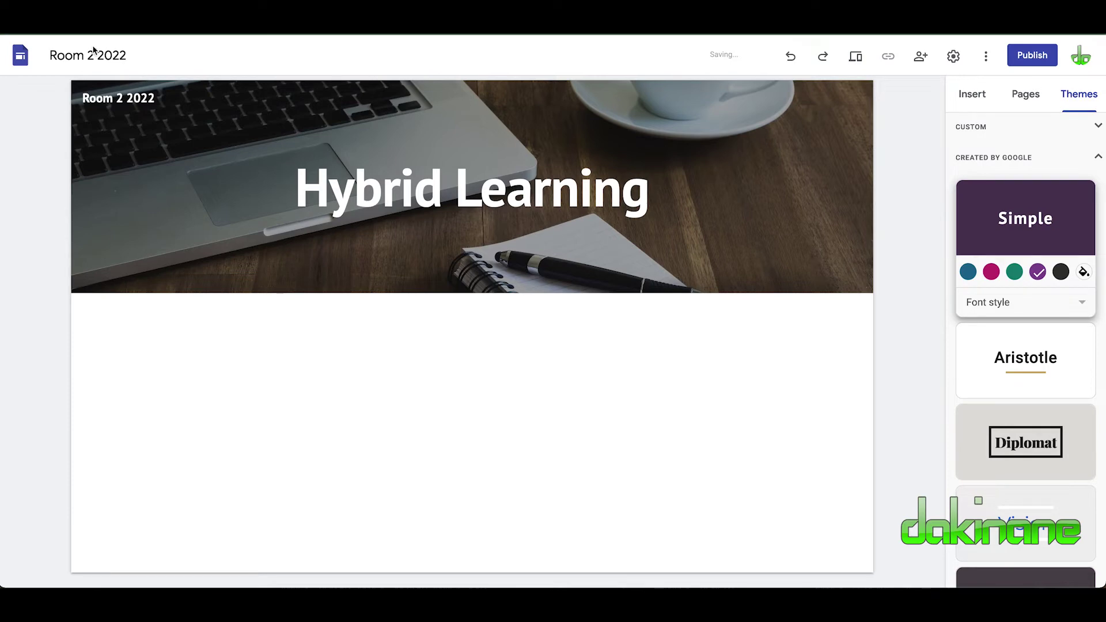
# - Preview the site in the tablet, phone and large-screen views
pyautogui.moveTo(382, 118)
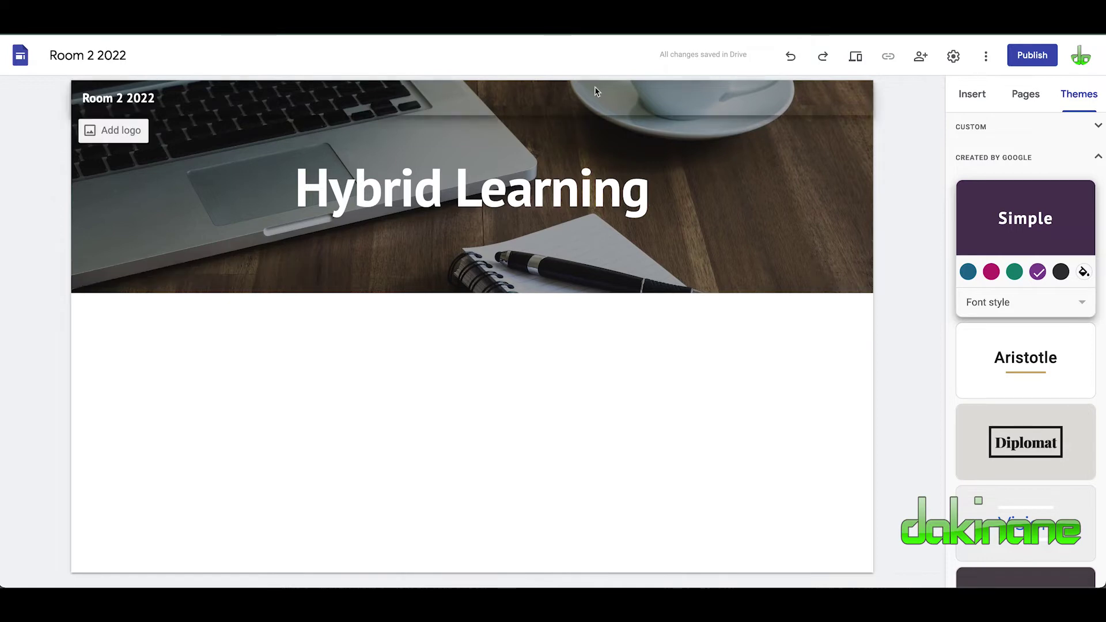
pyautogui.click(856, 57)
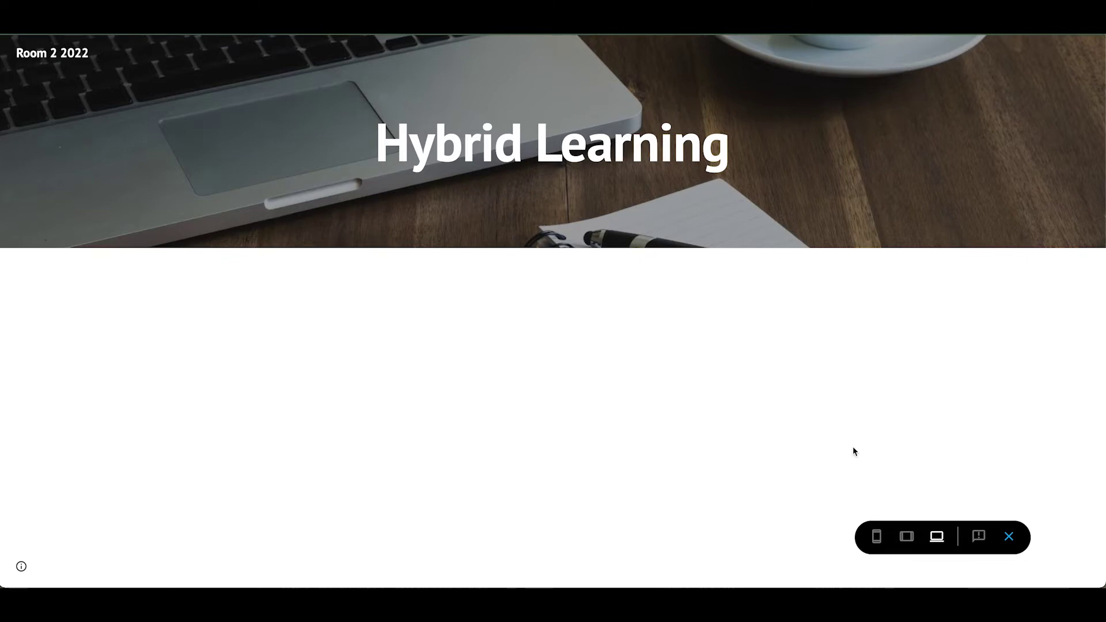
pyautogui.click(907, 537)
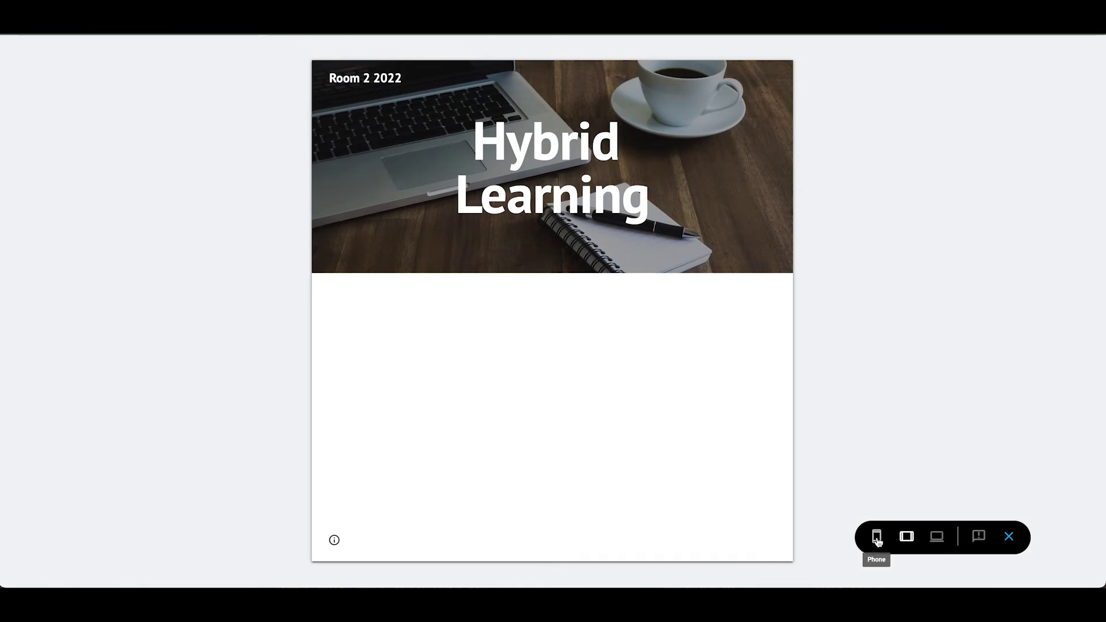
pyautogui.click(877, 537)
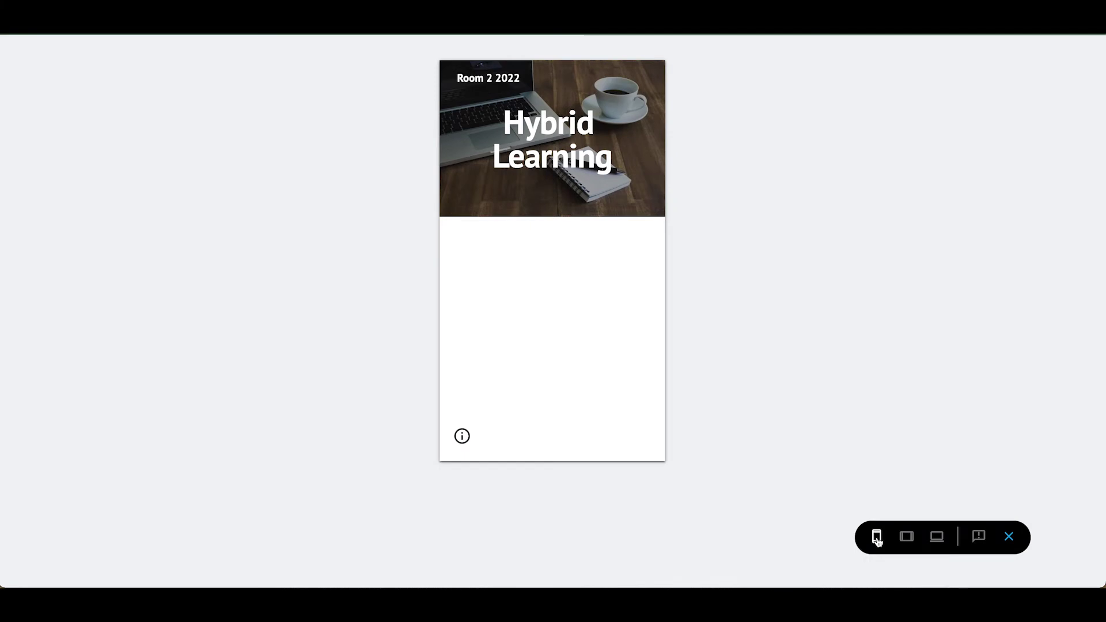
pyautogui.click(907, 537)
pyautogui.click(934, 537)
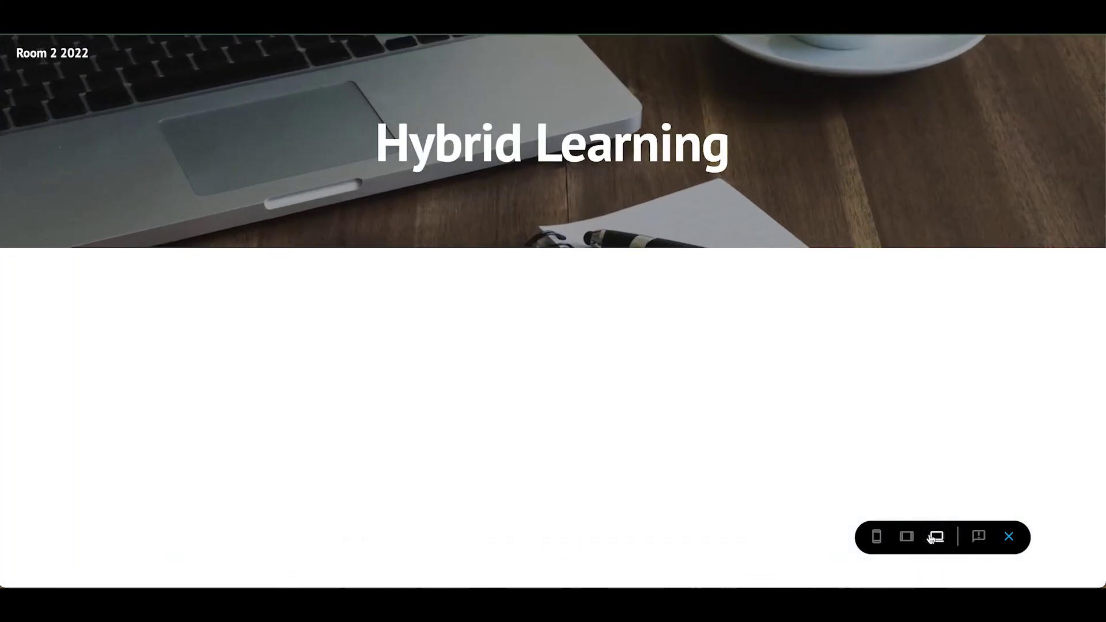
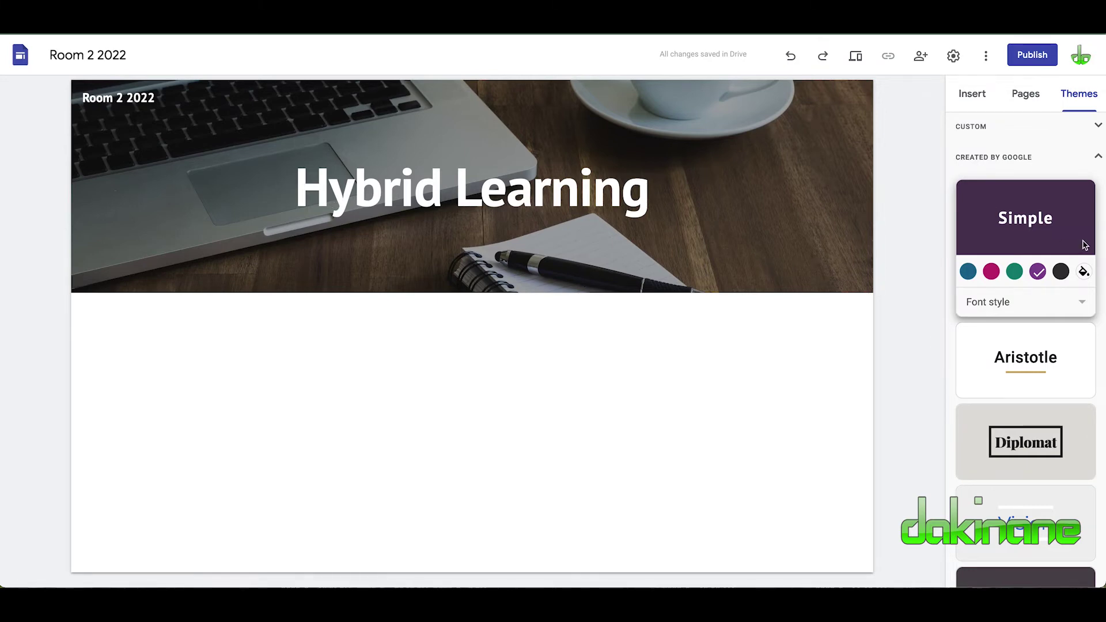
# - Try the Vision, Level and Impression themes on the site
pyautogui.scroll(-2, 1054, 451)
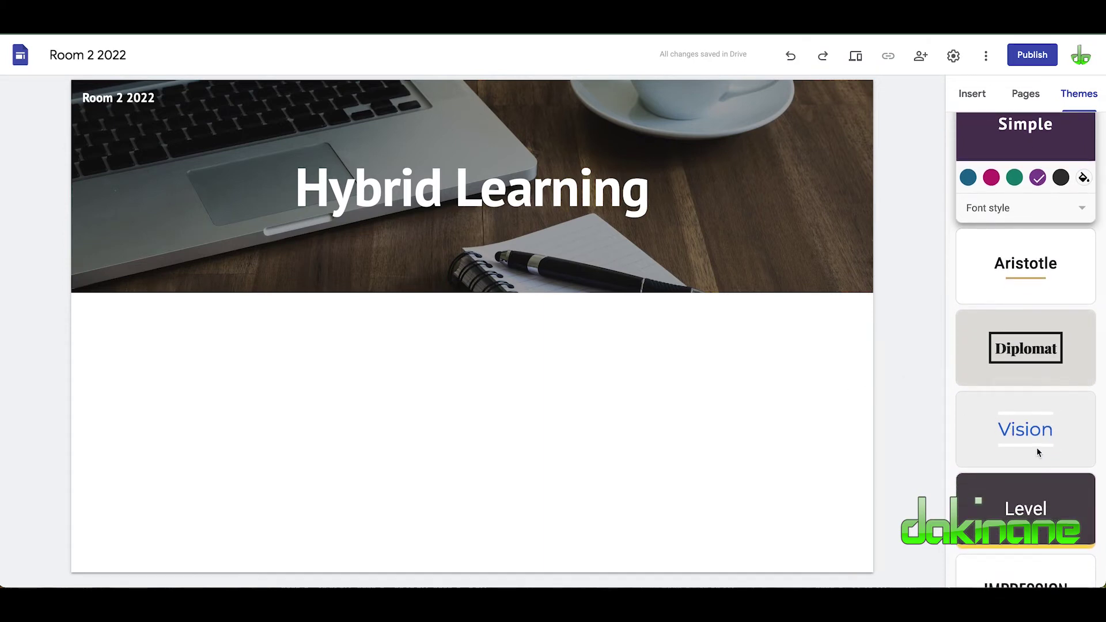
pyautogui.click(1021, 433)
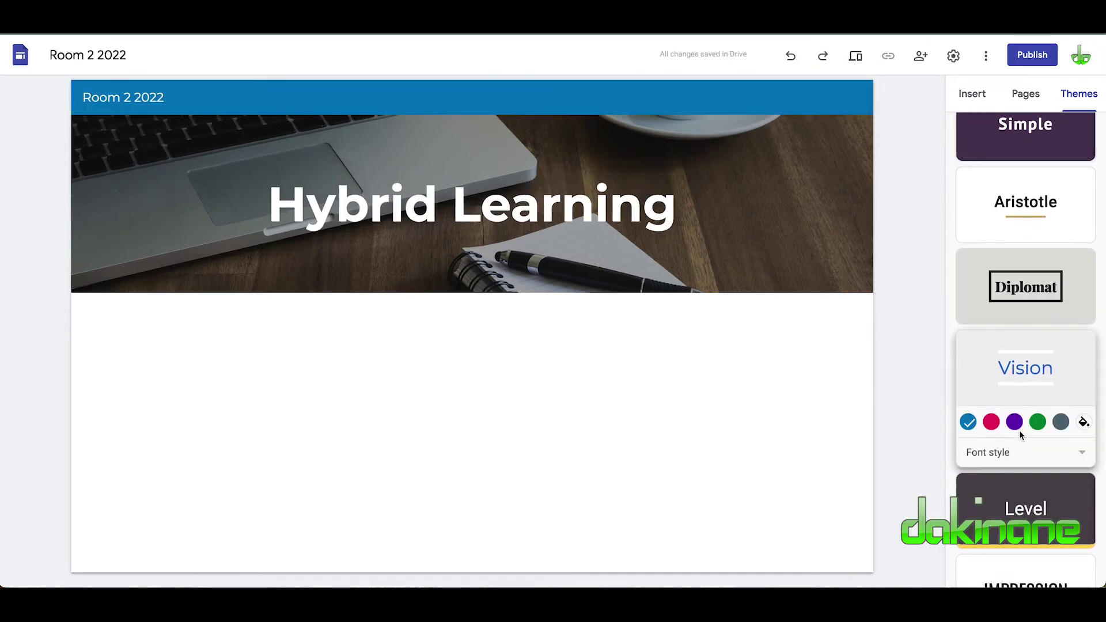
pyautogui.click(1035, 510)
pyautogui.scroll(-1, 1036, 545)
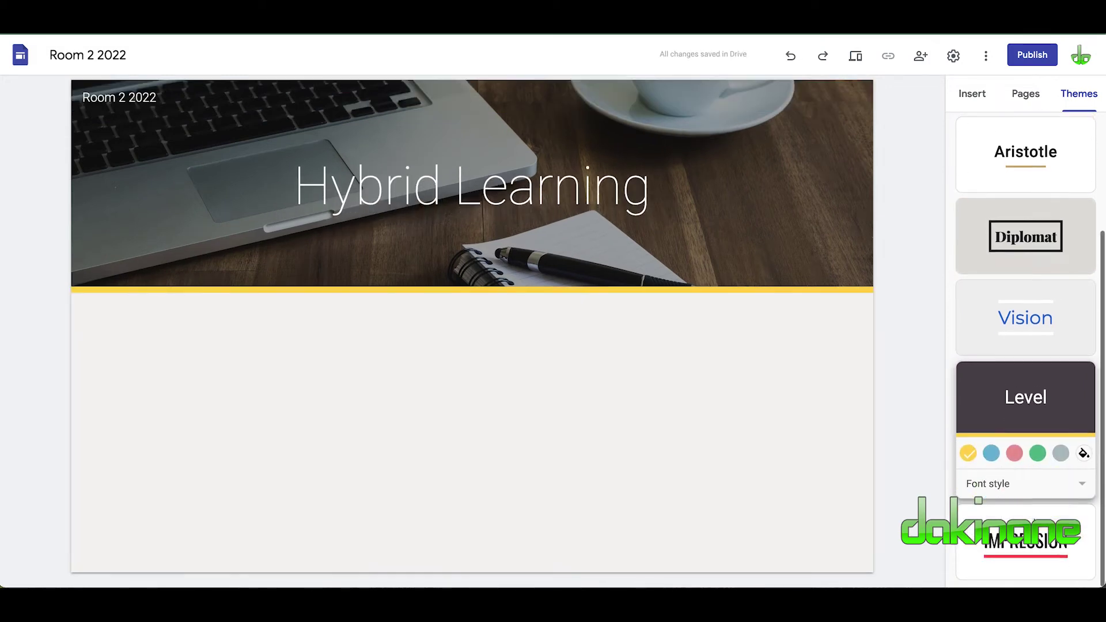
pyautogui.click(1032, 544)
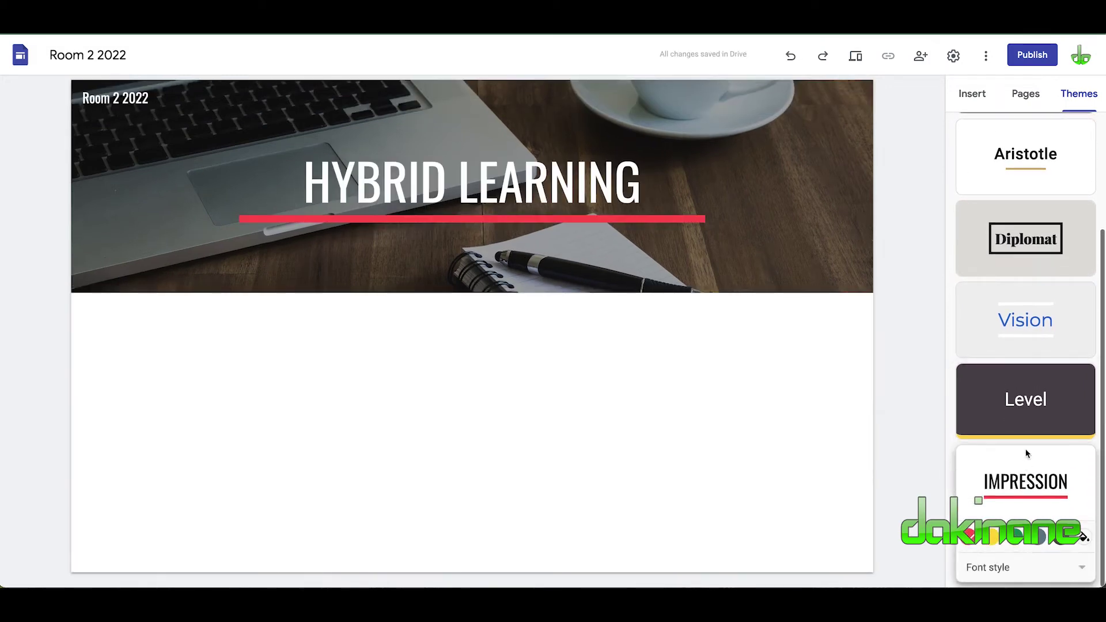
# - Try yellow, green and a custom green as the accent colour of the Impression theme
pyautogui.scroll(2, 1025, 438)
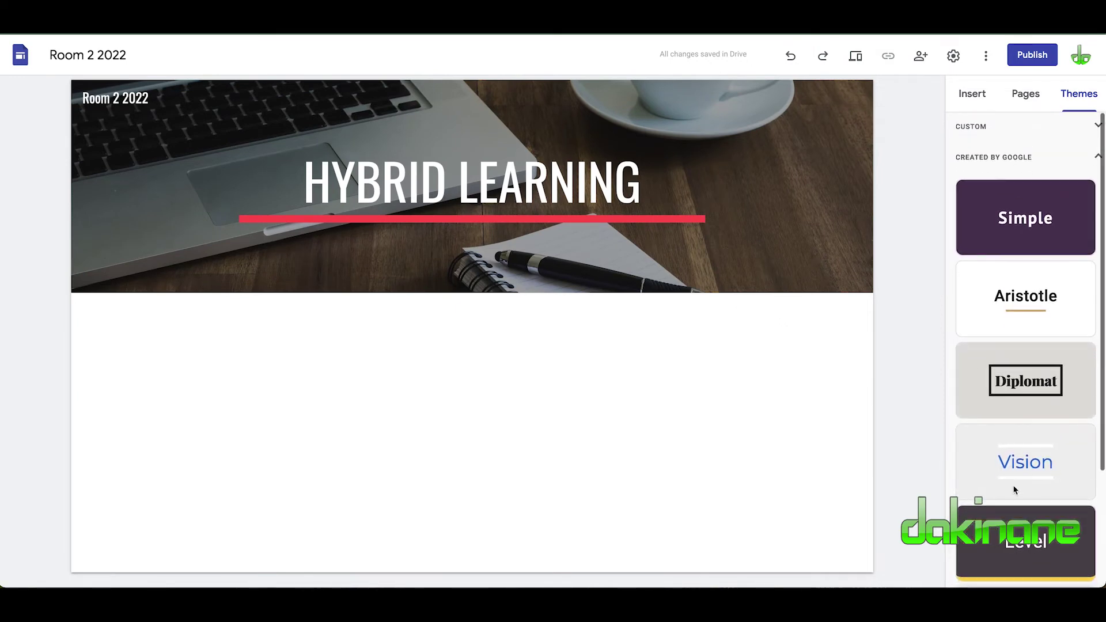
pyautogui.scroll(-3, 1015, 489)
pyautogui.scroll(1, 1009, 518)
pyautogui.click(992, 541)
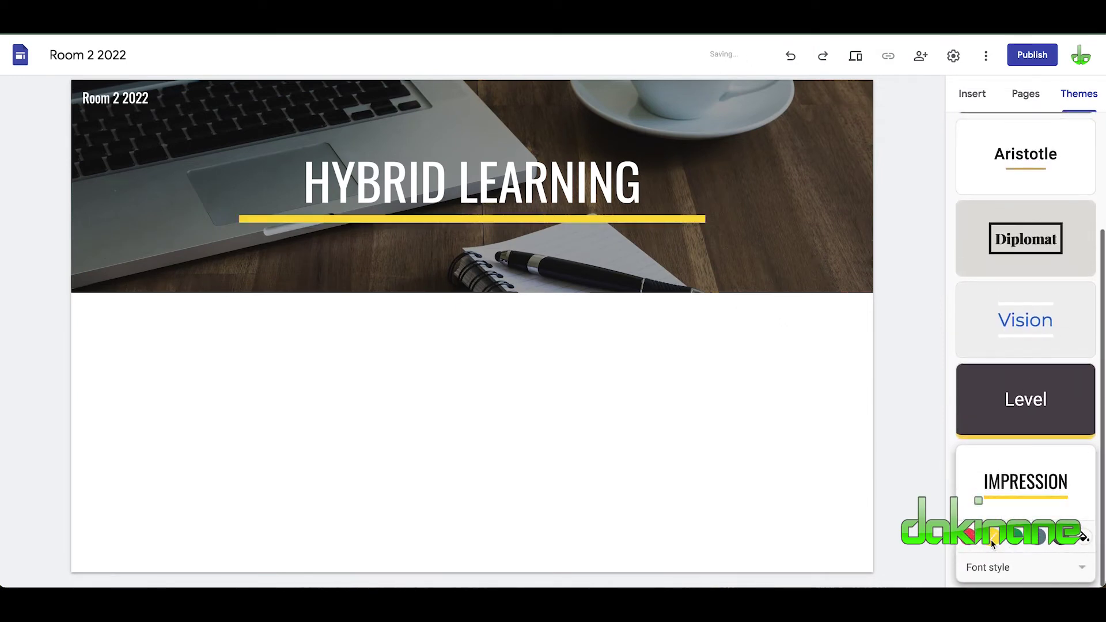
pyautogui.click(1017, 544)
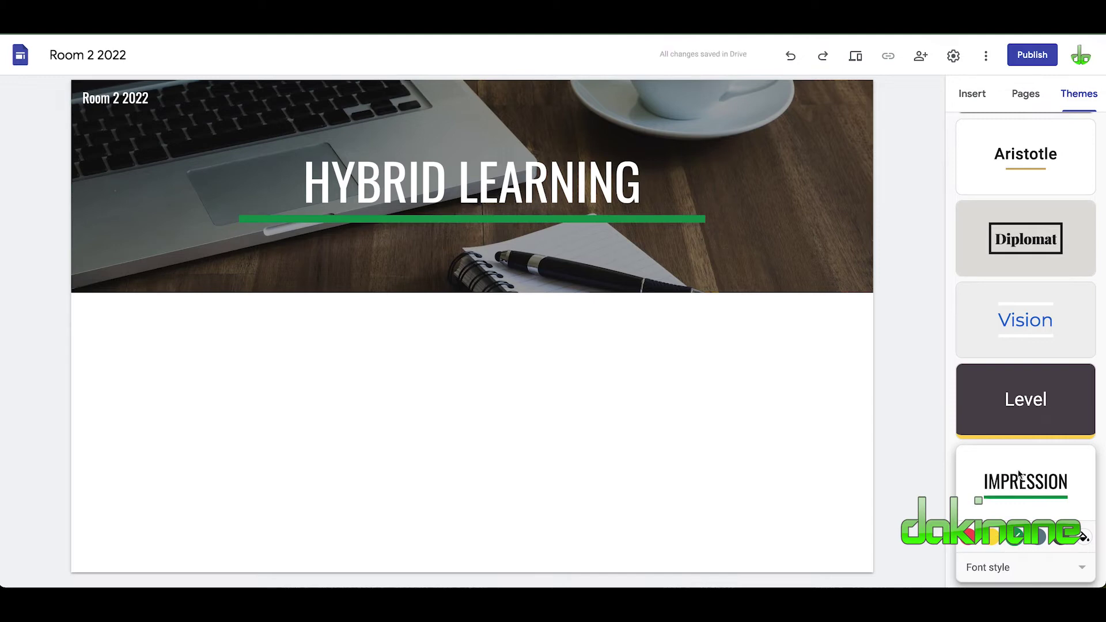
pyautogui.click(1084, 537)
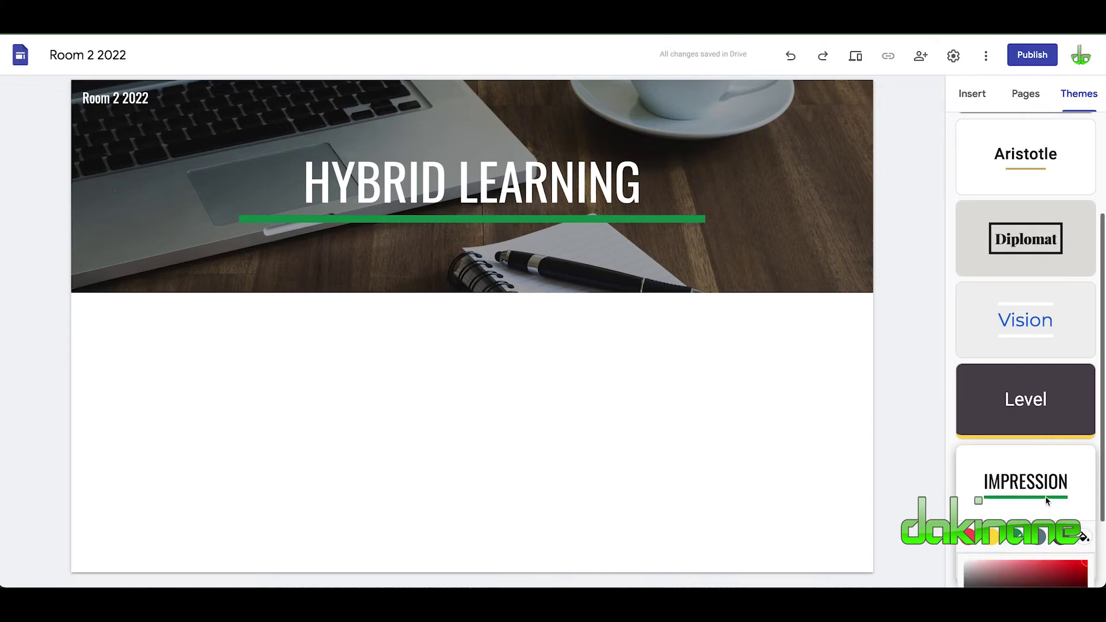
pyautogui.scroll(-2, 1048, 507)
pyautogui.click(1016, 515)
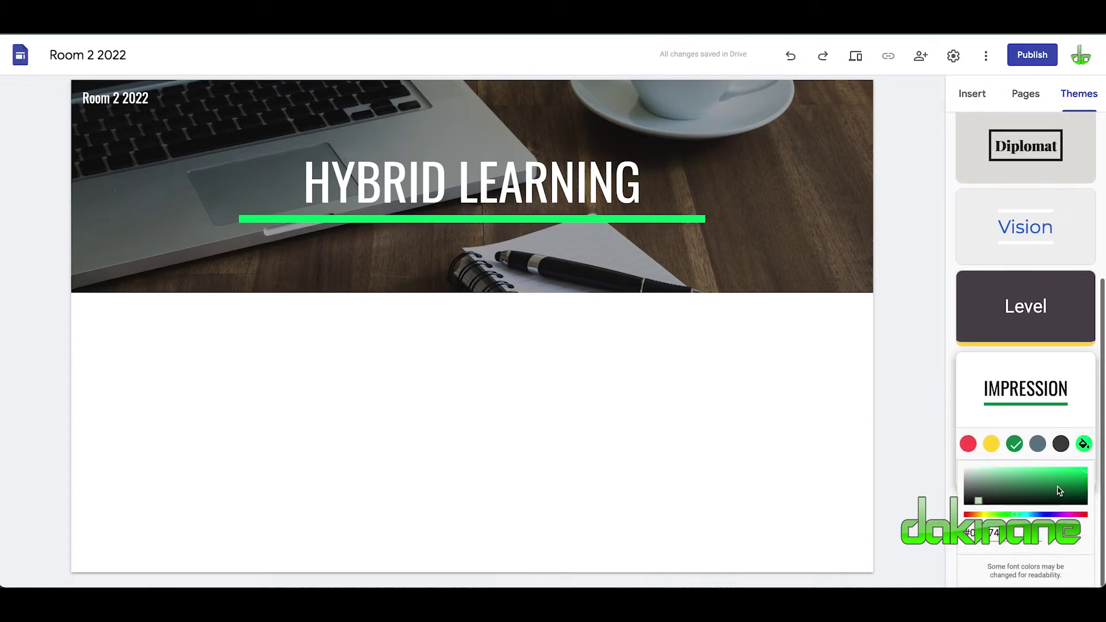
pyautogui.click(1060, 484)
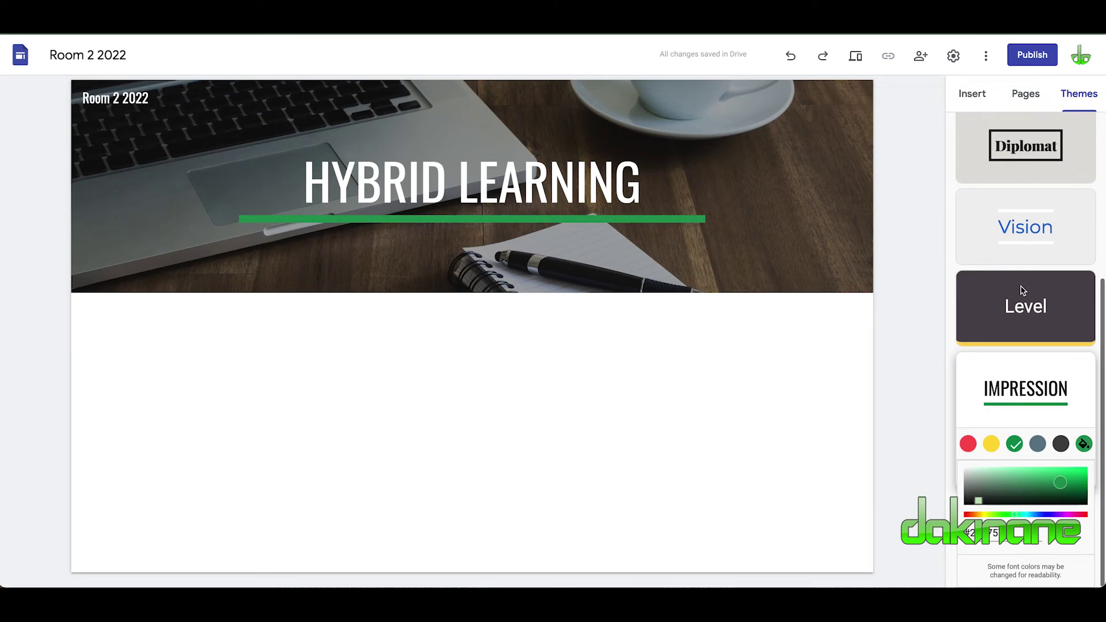
# - Apply the Vision theme to the site
pyautogui.scroll(3, 1026, 322)
pyautogui.click(1034, 393)
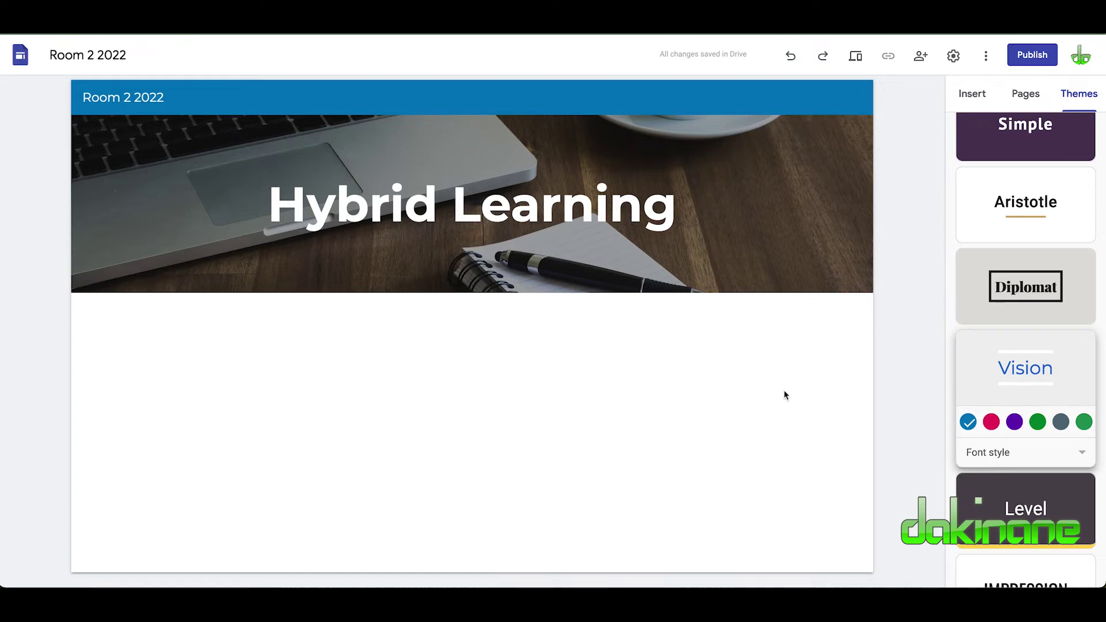
pyautogui.scroll(2, 990, 232)
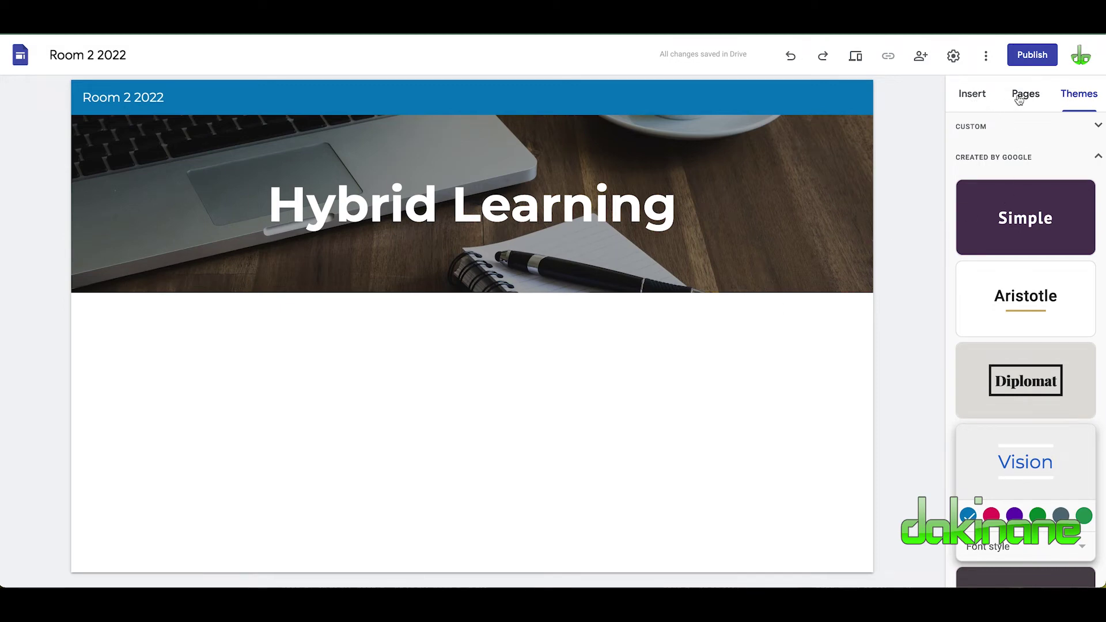
# - Insert a two-column image-and-text layout below the header, followed by a three-column image-and-text layout
pyautogui.click(979, 97)
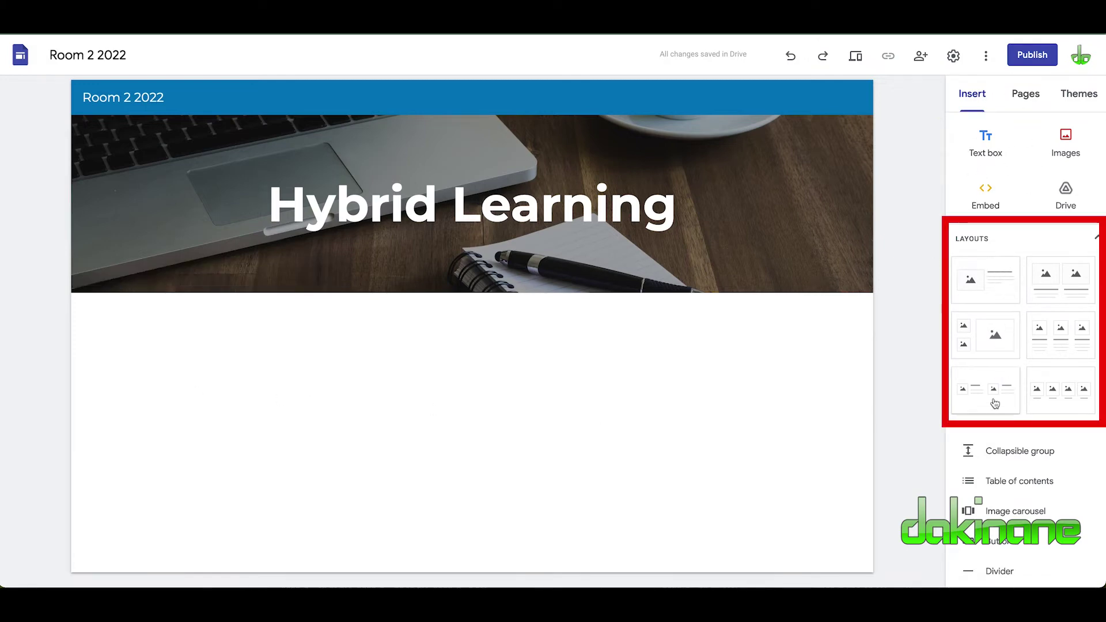
pyautogui.click(1065, 280)
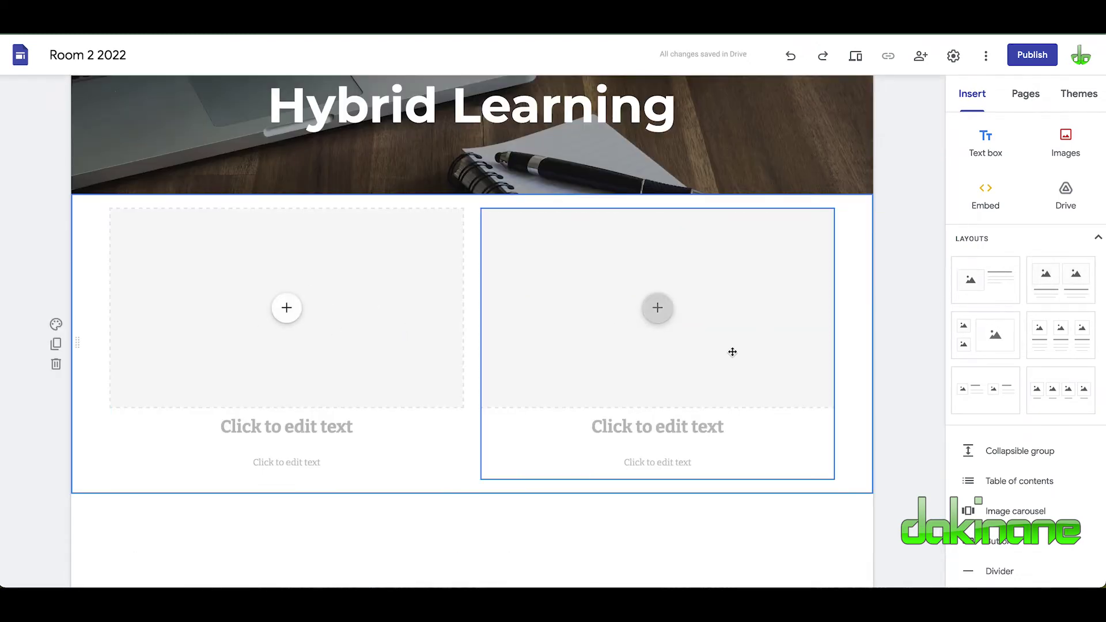
pyautogui.click(1063, 337)
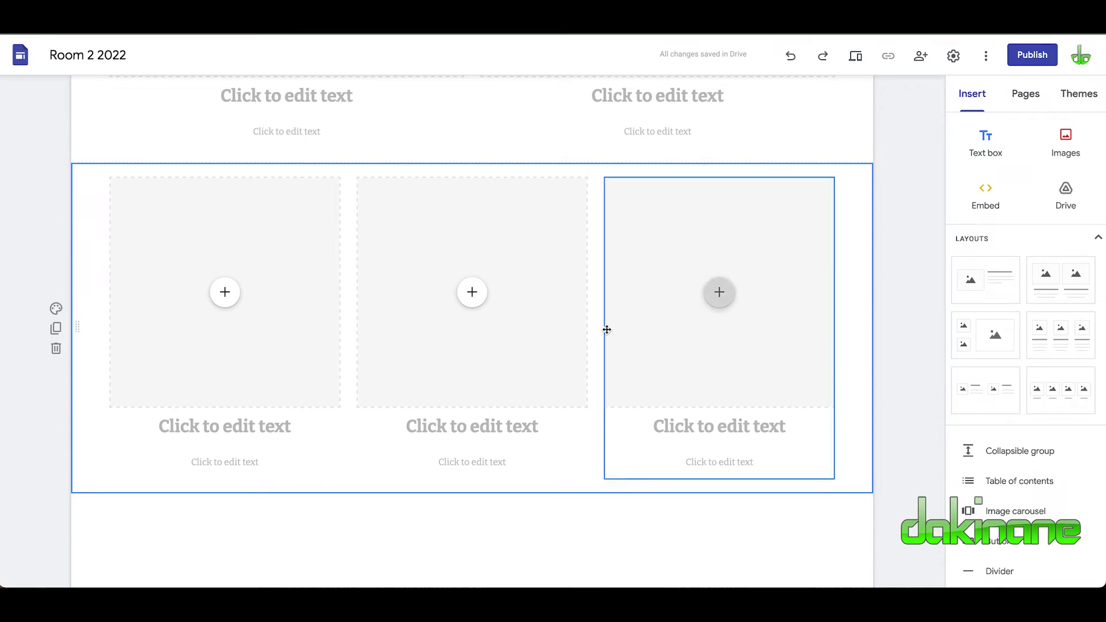
# - Give the two-column section a dark background style
pyautogui.scroll(1, 383, 296)
pyautogui.scroll(5, 383, 297)
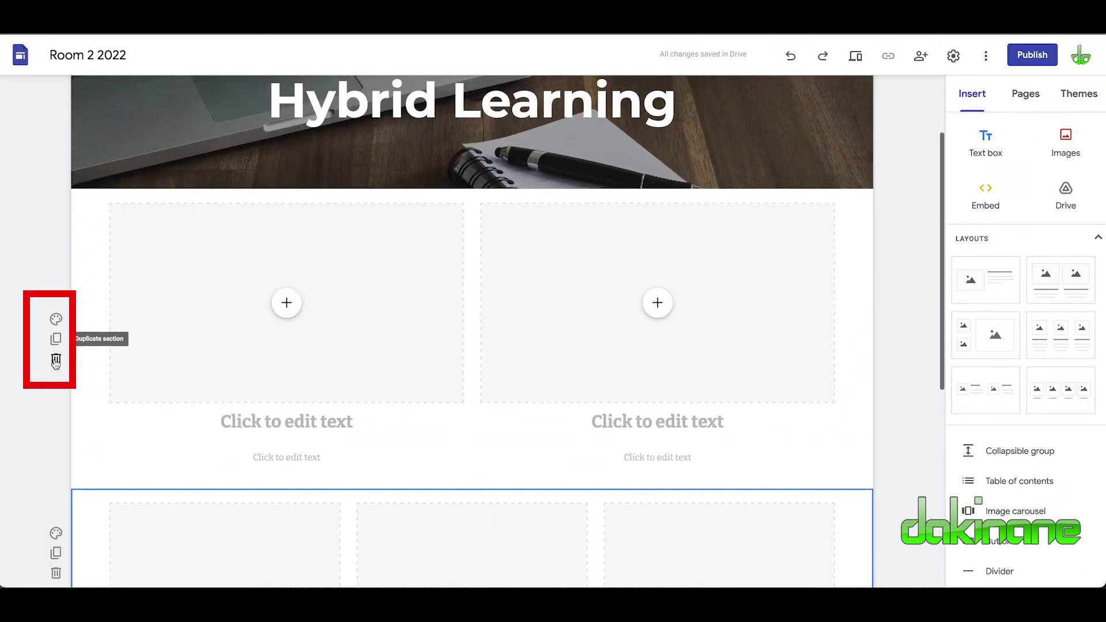
pyautogui.click(55, 320)
pyautogui.click(127, 394)
pyautogui.scroll(-4, 276, 424)
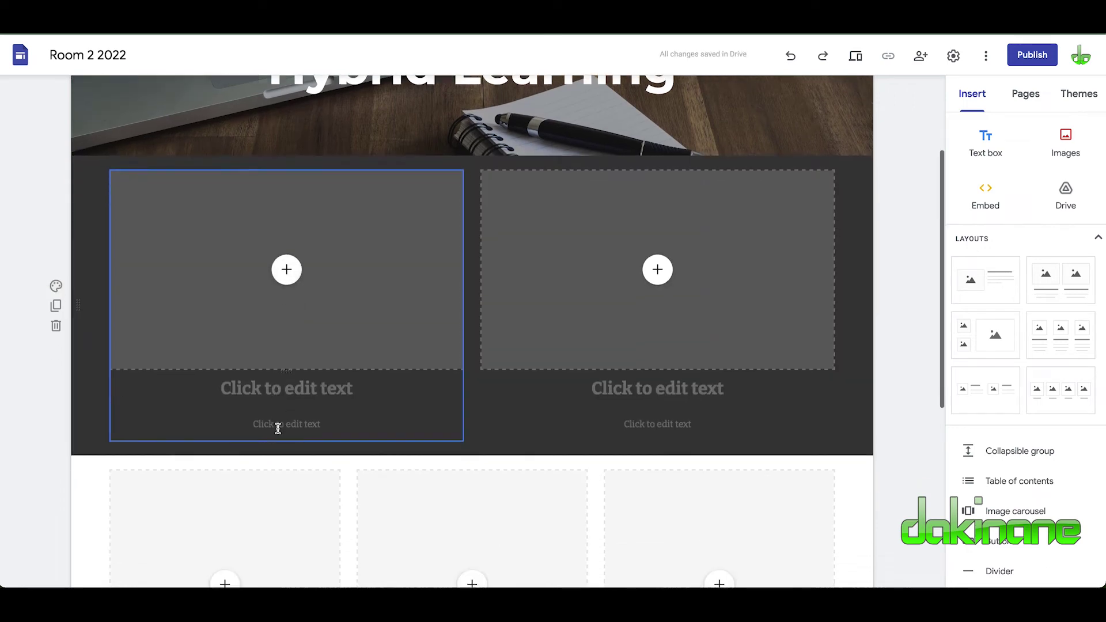
pyautogui.scroll(5, 189, 435)
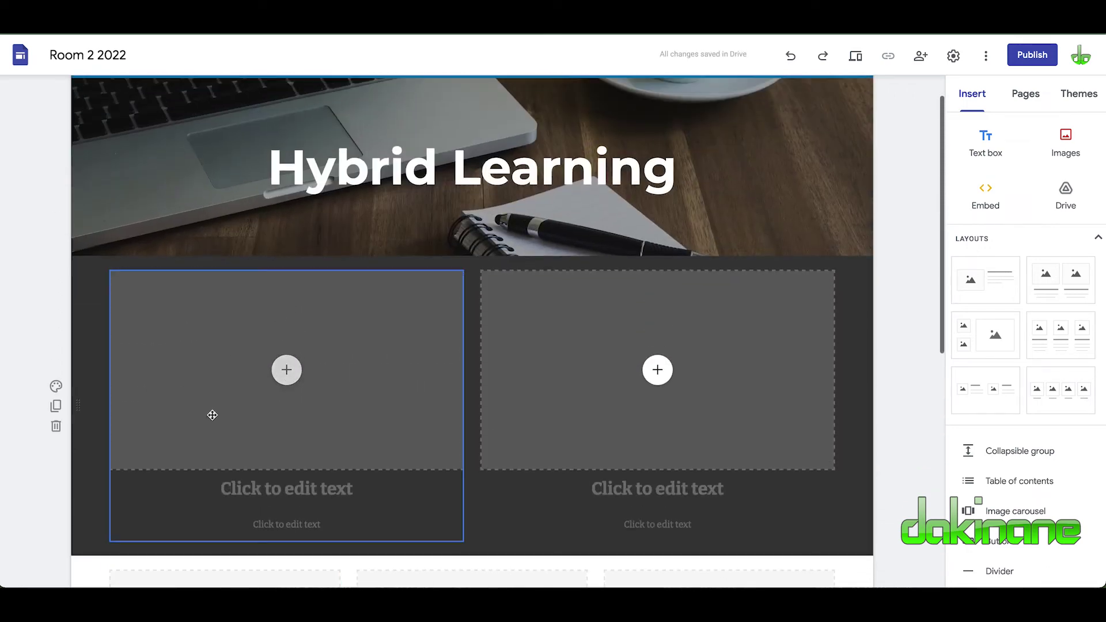
# - Delete the two-column section and the three-column section from the page
pyautogui.click(56, 427)
pyautogui.scroll(-2, 215, 415)
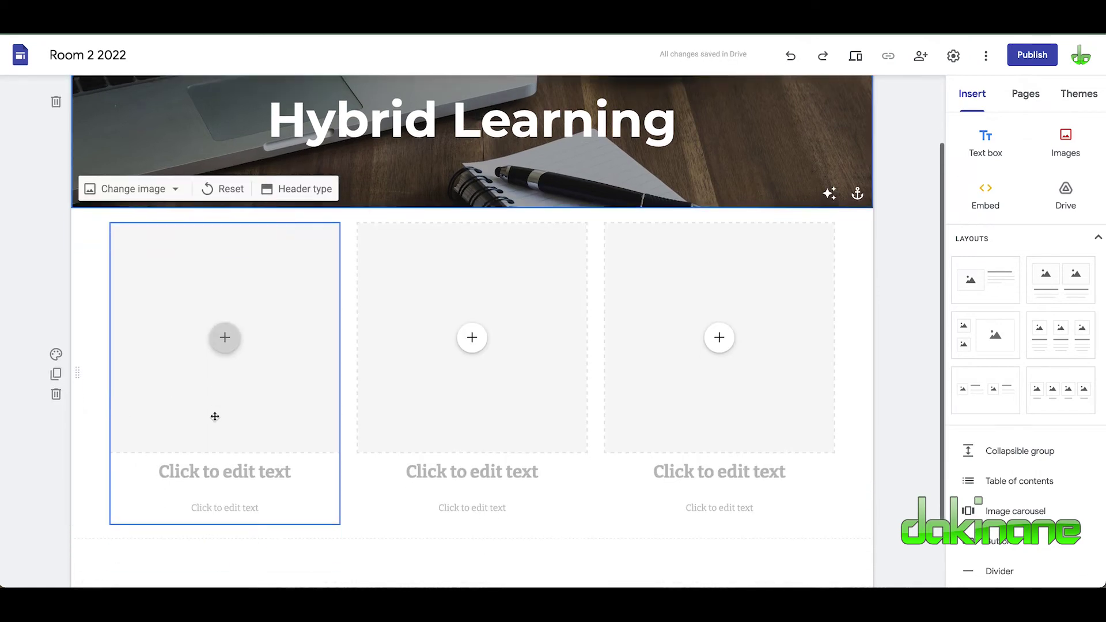
pyautogui.click(56, 353)
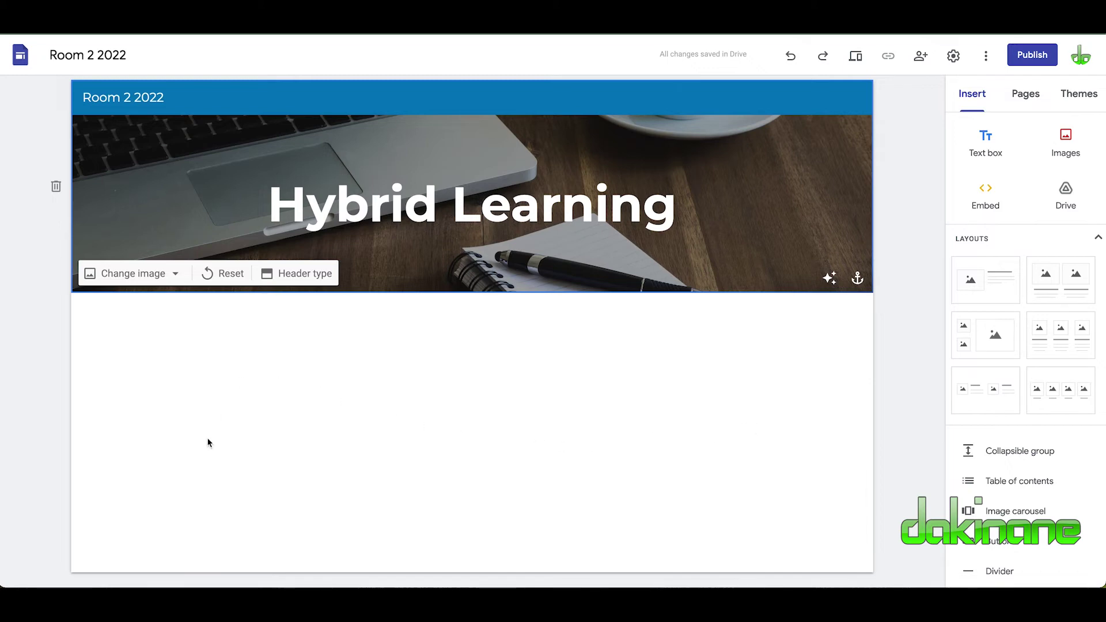
# - Add a text box in the blank area below the Hybrid Learning banner and set its text style to Heading
pyautogui.click(263, 385)
pyautogui.doubleClick(262, 385)
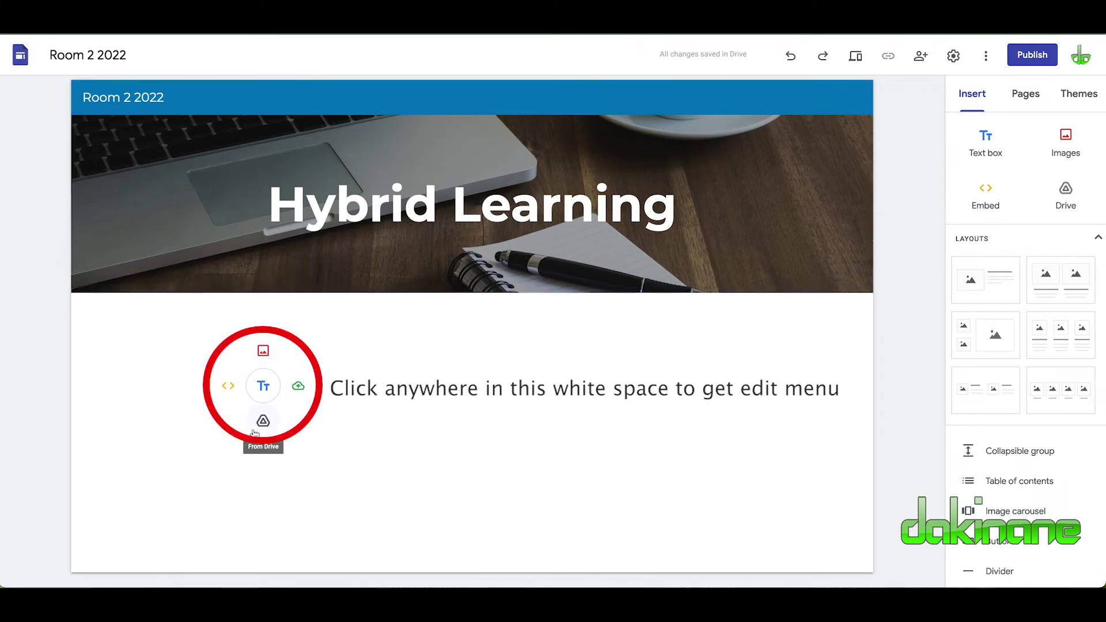
pyautogui.click(262, 392)
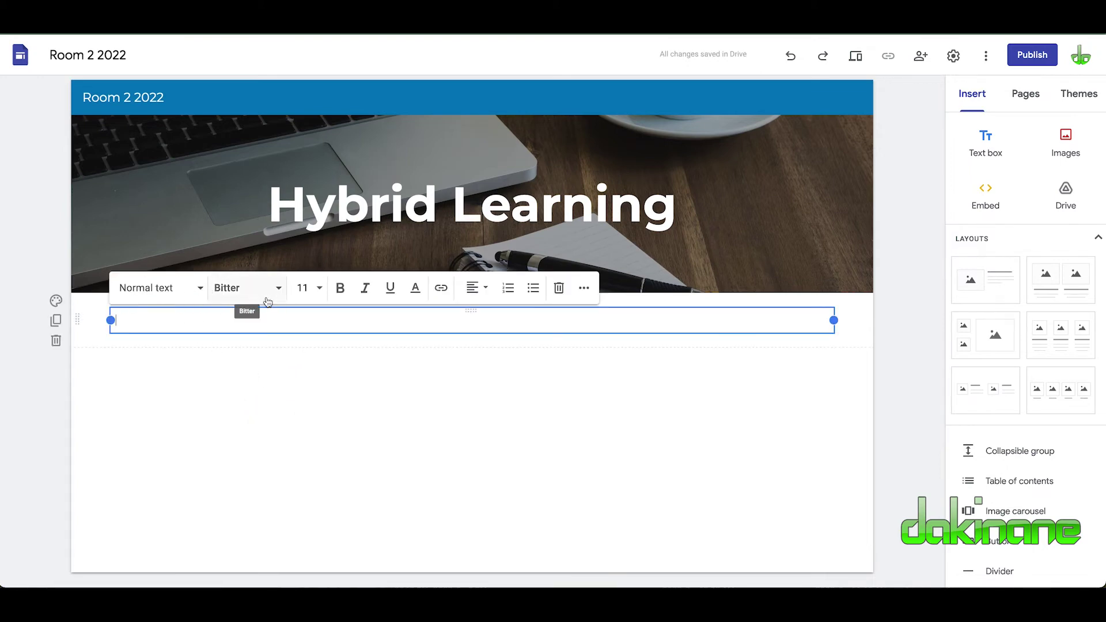
pyautogui.click(198, 288)
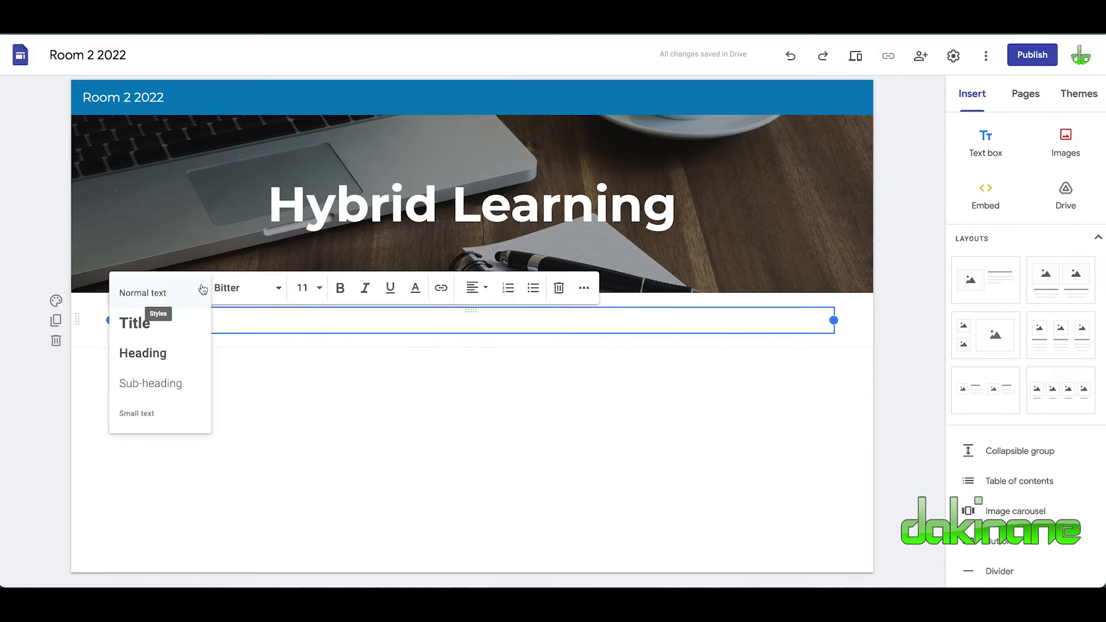
pyautogui.click(148, 355)
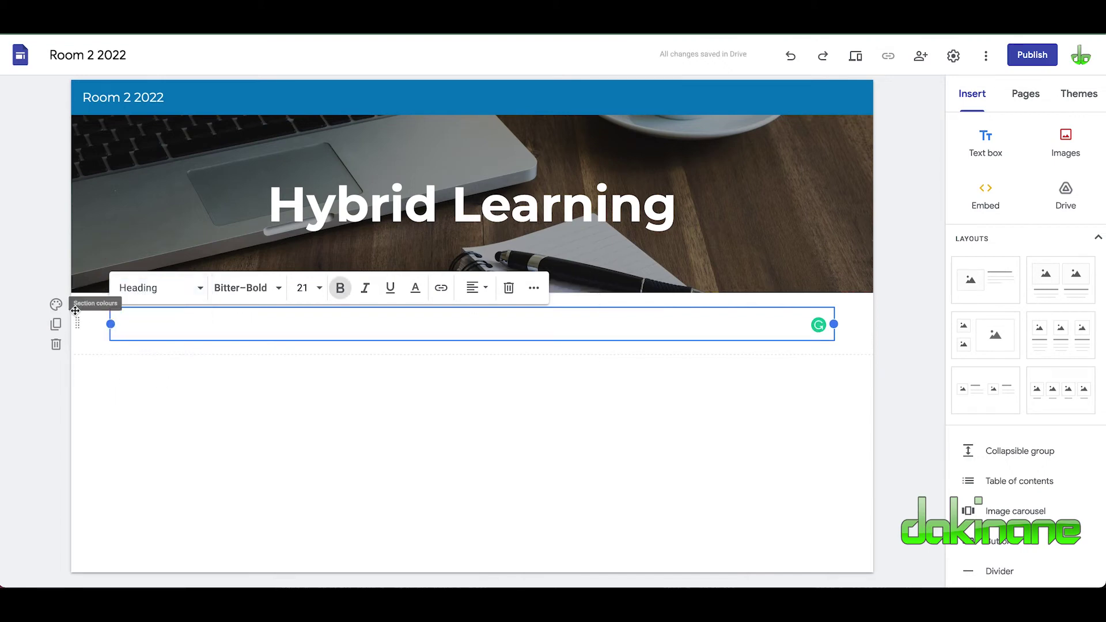
# - Apply the Style 3 section colour to the new heading section below the banner
pyautogui.click(56, 304)
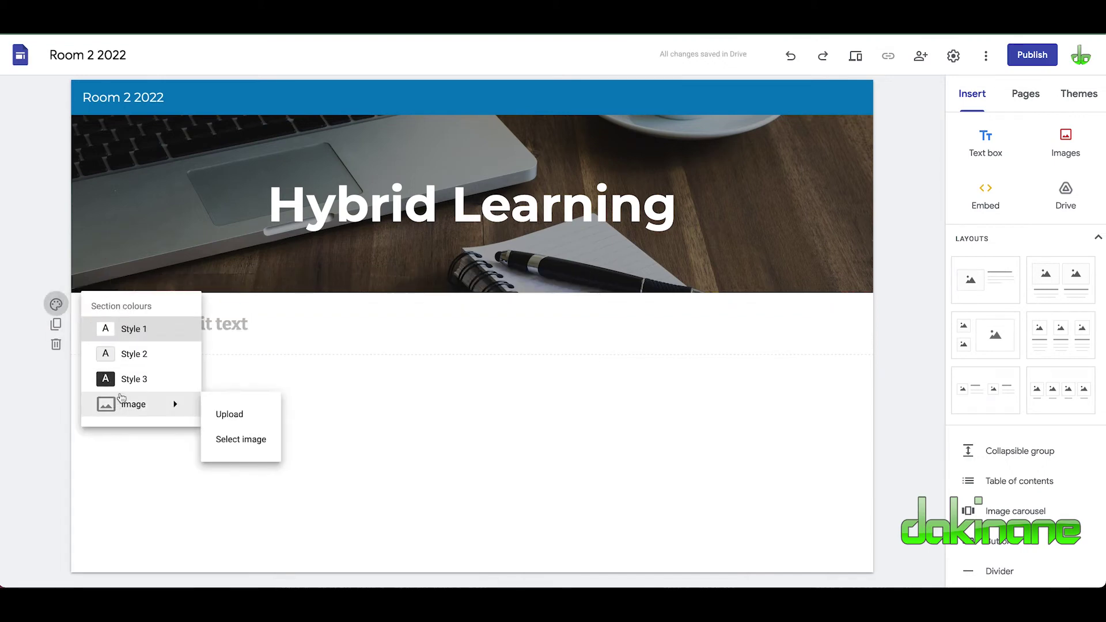
pyautogui.moveTo(138, 411)
pyautogui.click(136, 379)
# - Enter "Numeracy" as the heading text in the dark section
pyautogui.click(217, 321)
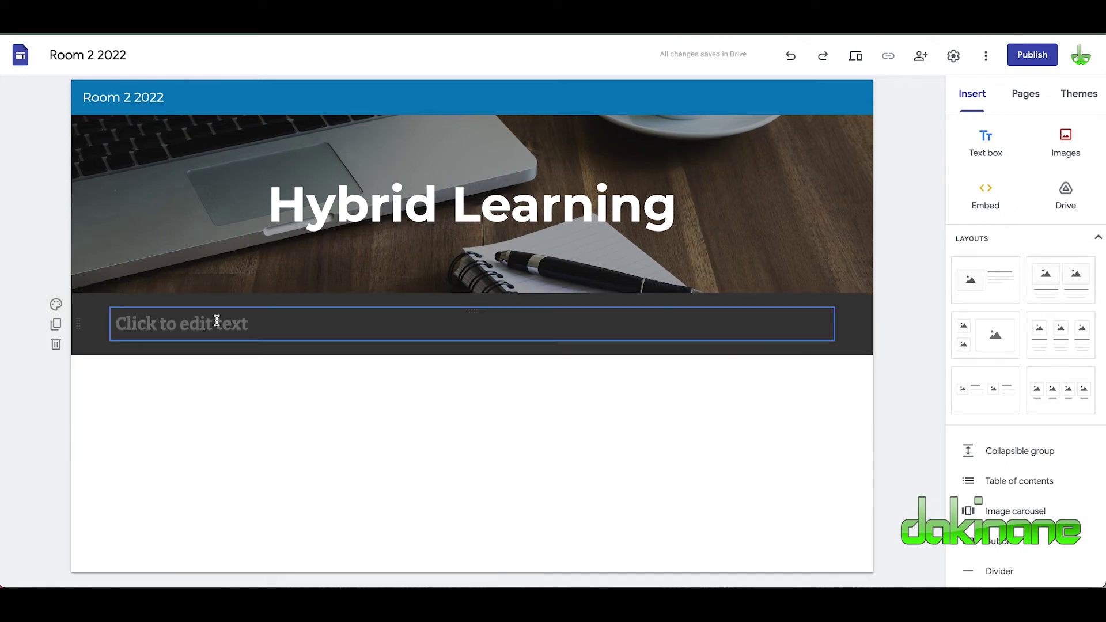
pyautogui.click(248, 323)
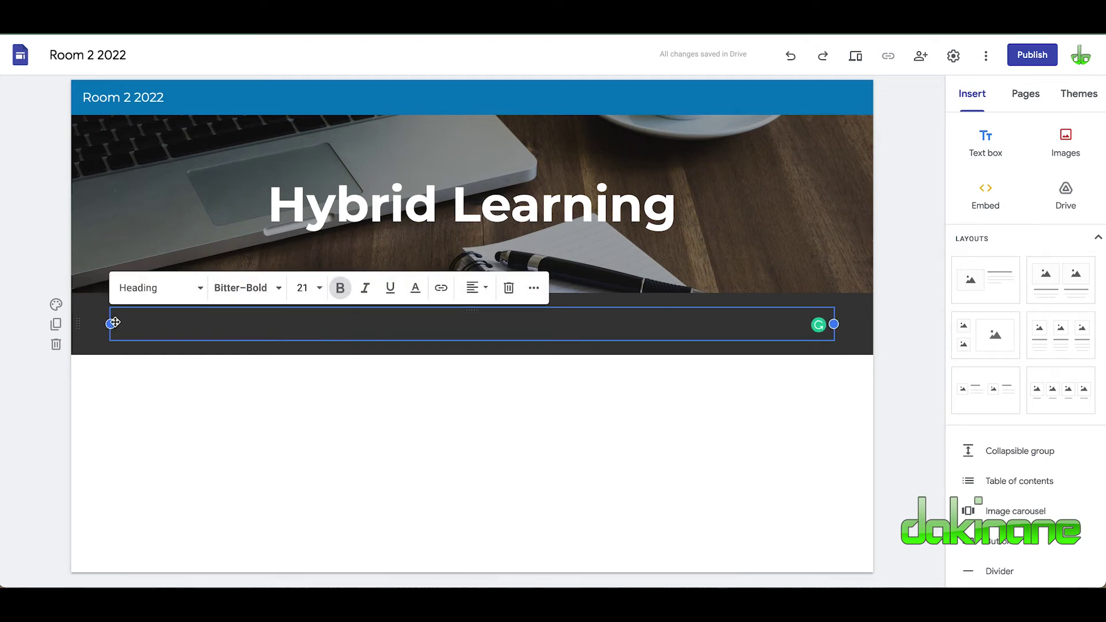
pyautogui.write('Numeracy')
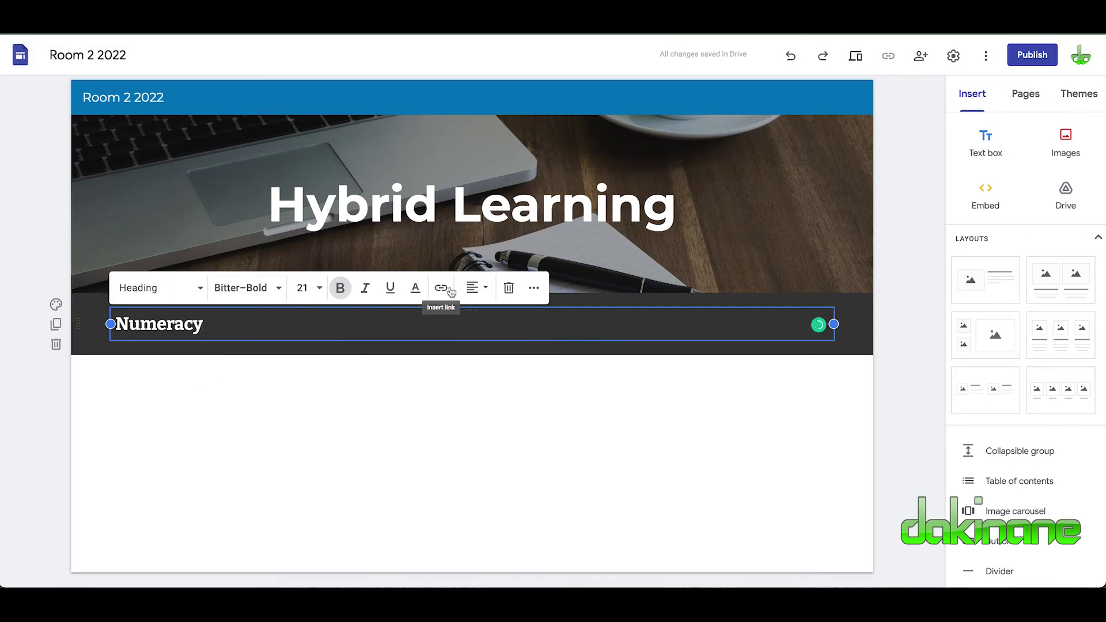
pyautogui.click(396, 394)
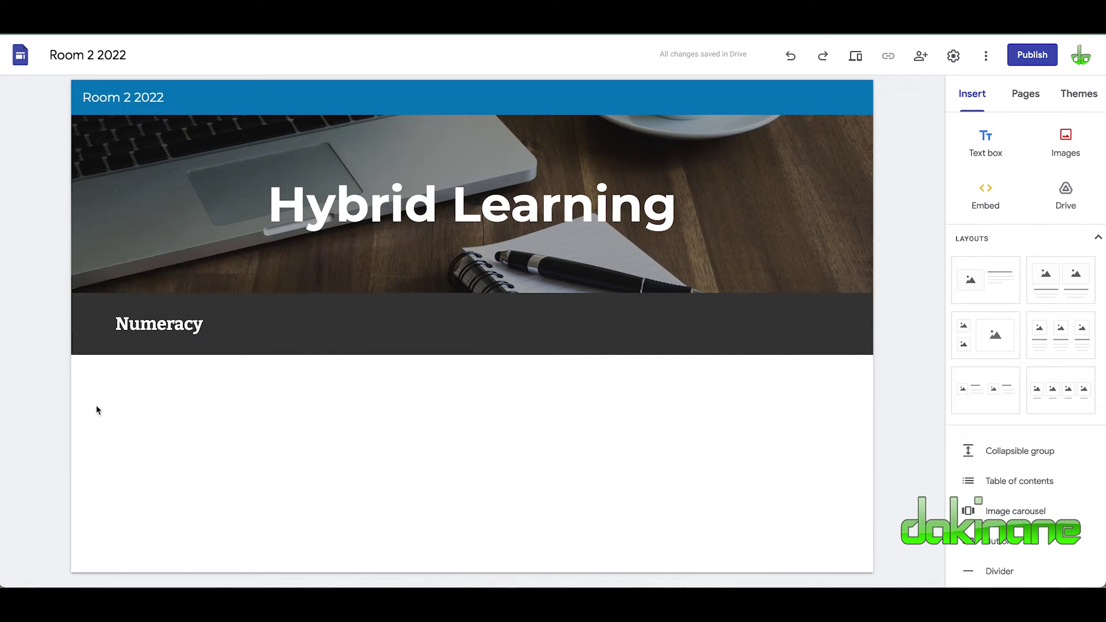
# - Add a text box below the Numeracy section, narrow it to less than half the page width, and enter "this is some text"
pyautogui.doubleClick(145, 395)
pyautogui.click(144, 388)
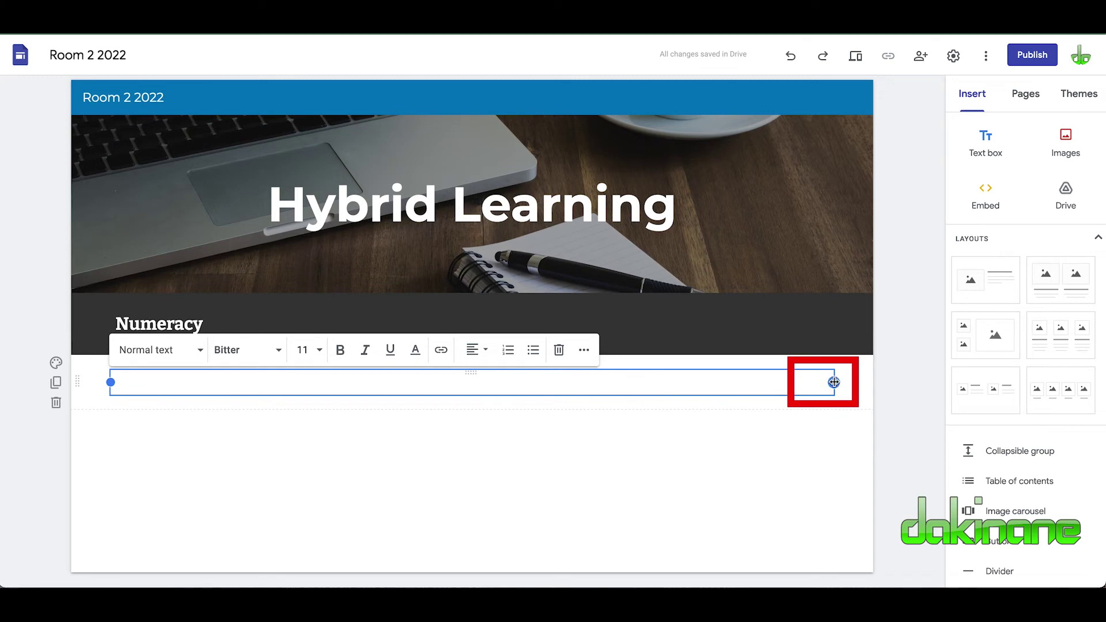
pyautogui.moveTo(834, 383); pyautogui.dragTo(420, 392)
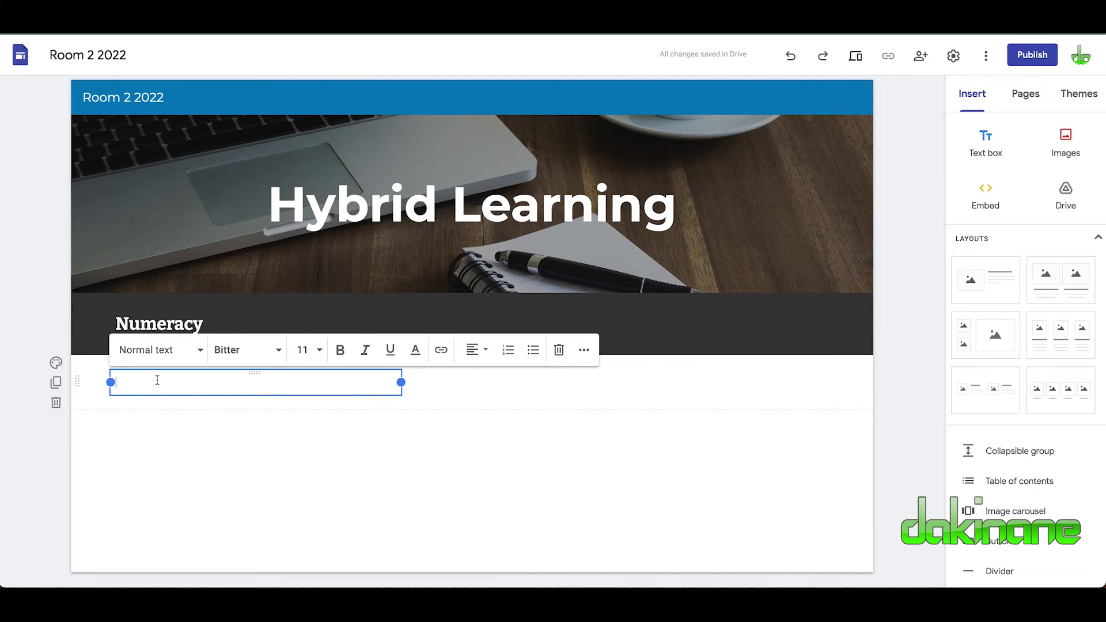
pyautogui.write('this is some text')
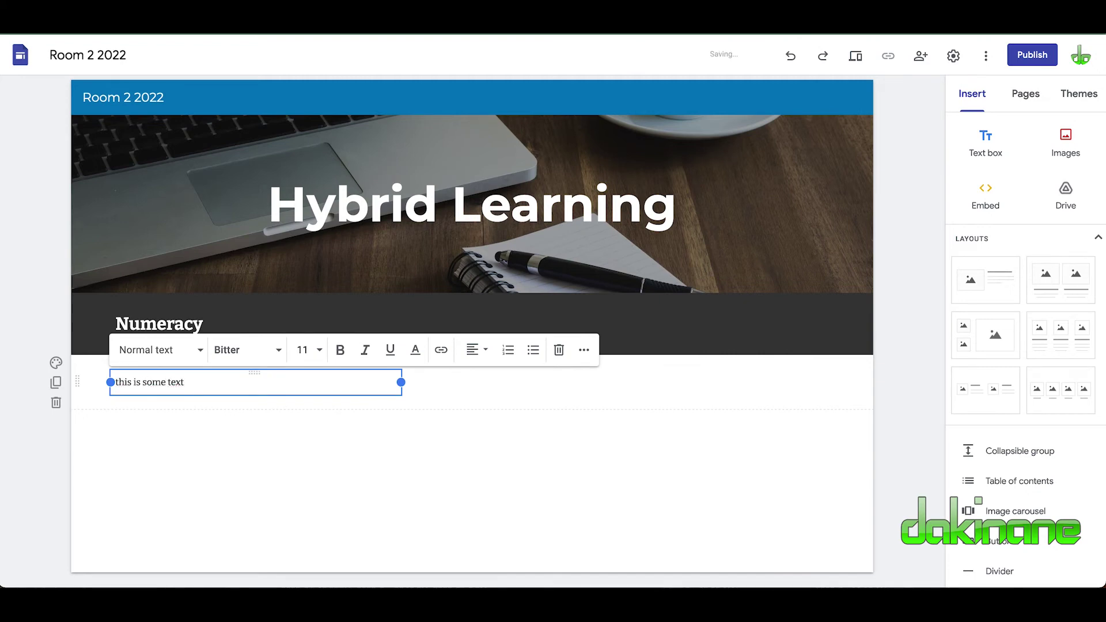
pyautogui.click(159, 466)
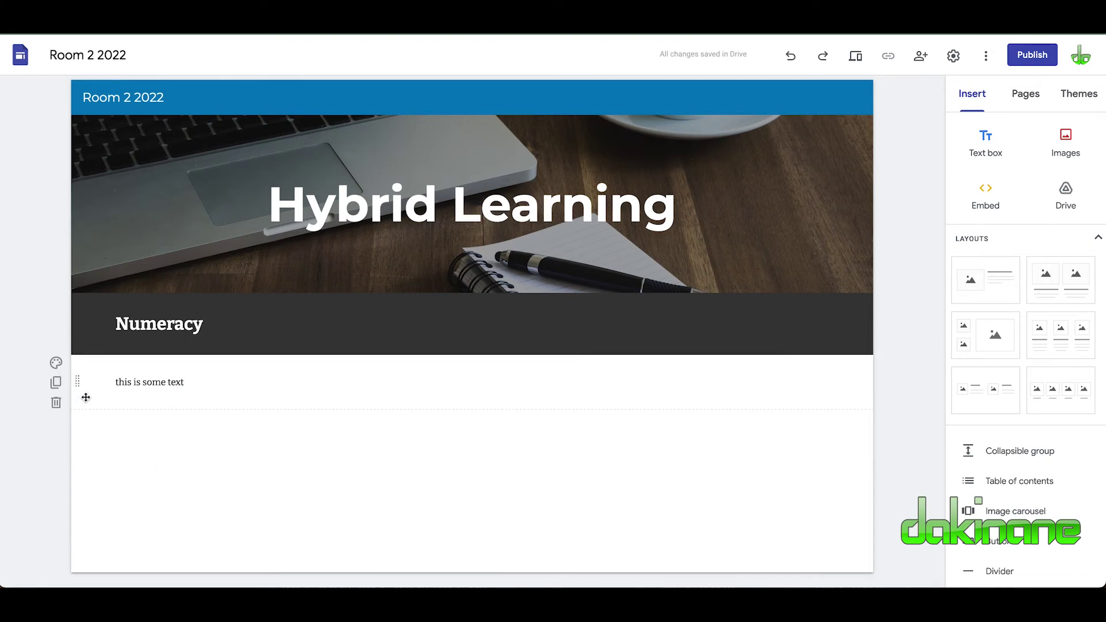
# - Apply the Style 2 section colour to the section containing "this is some text"
pyautogui.click(56, 363)
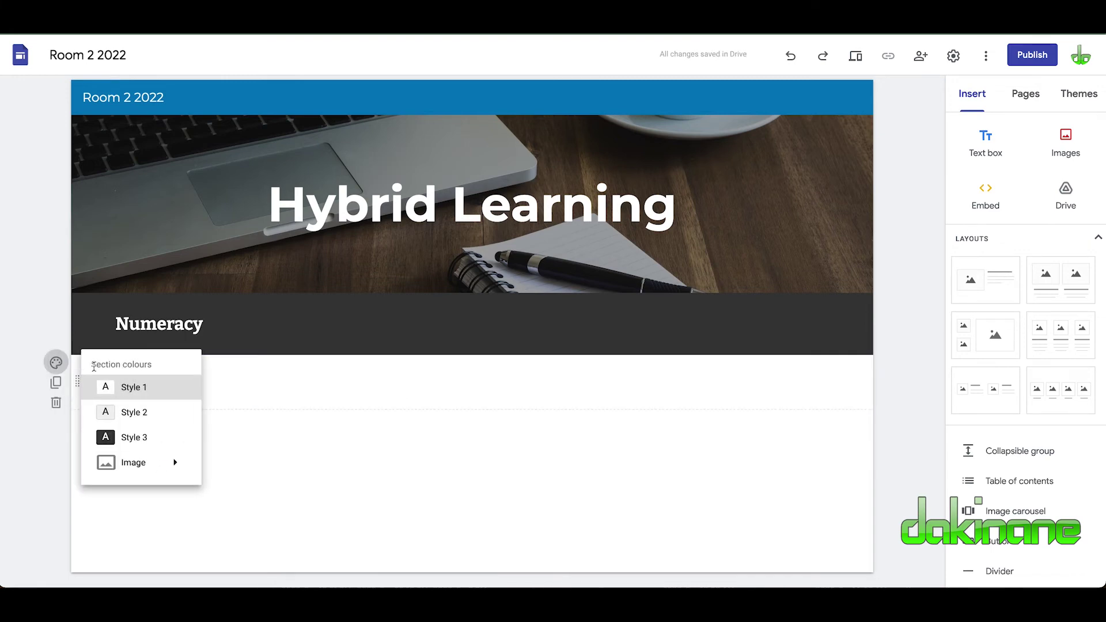
pyautogui.moveTo(168, 461)
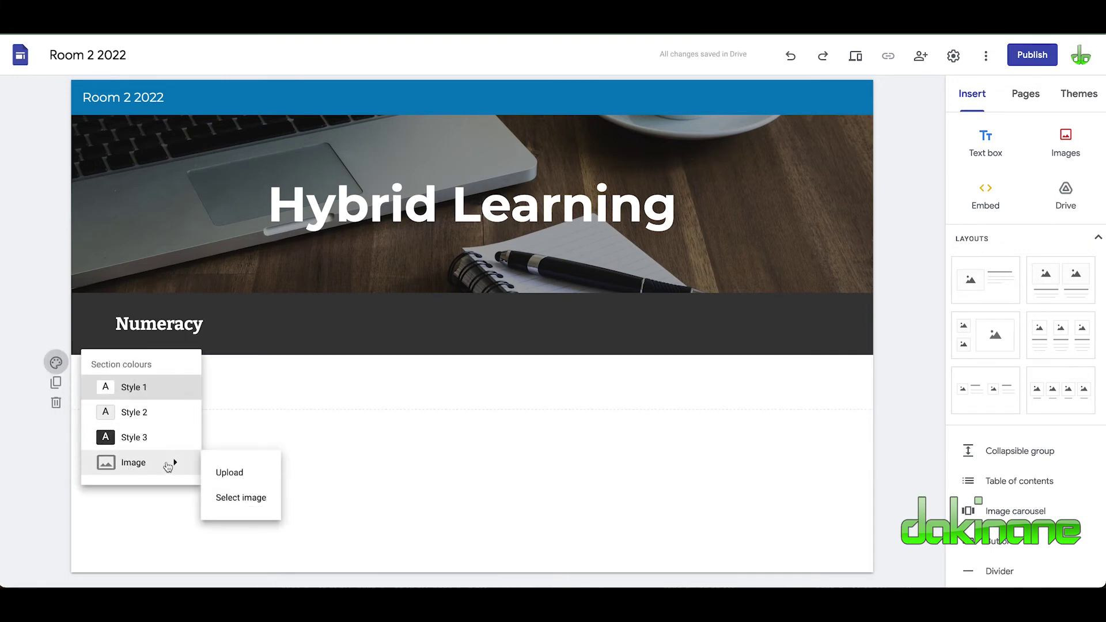
pyautogui.click(145, 413)
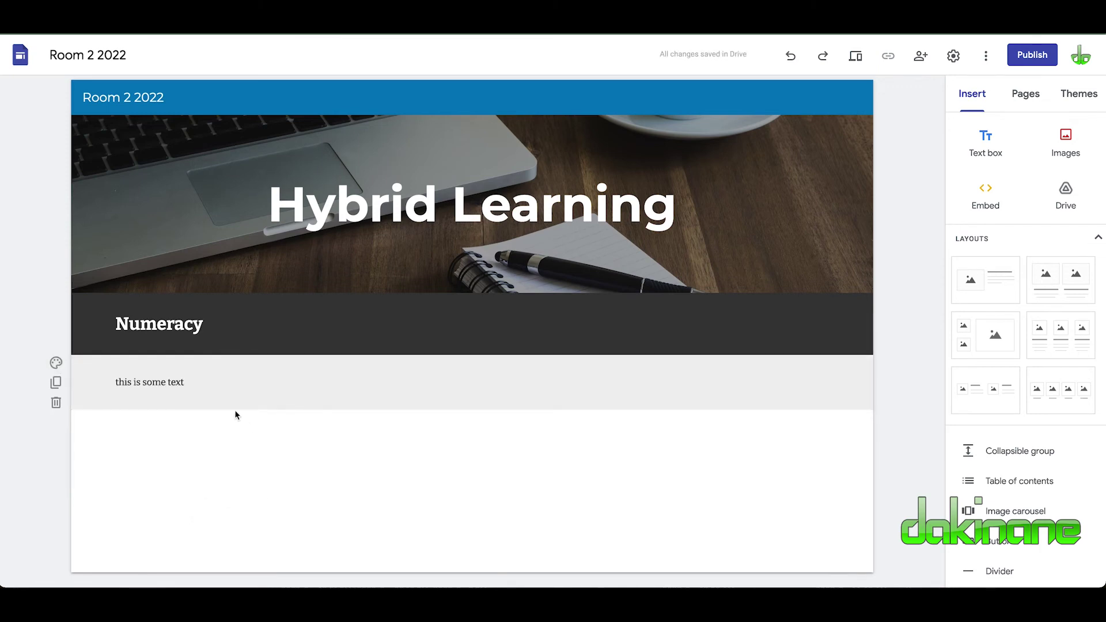
# - Delete the light grey section containing "this is some text"
pyautogui.click(490, 384)
pyautogui.doubleClick(490, 387)
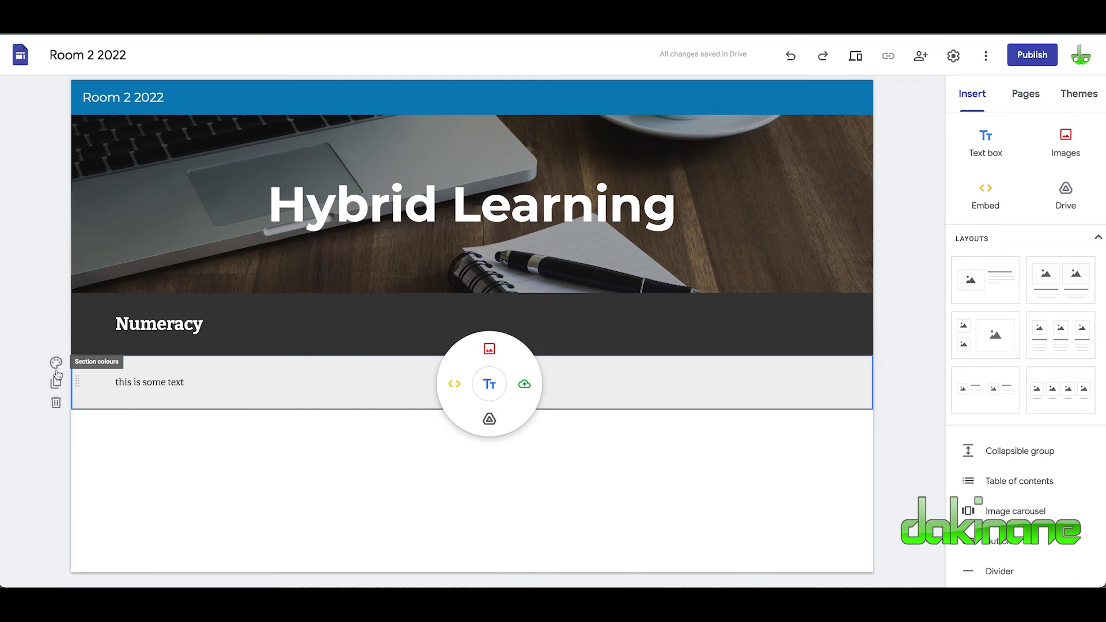
pyautogui.click(57, 404)
# - Replace the Numeracy heading text in the dark section with "Resources"
pyautogui.click(205, 325)
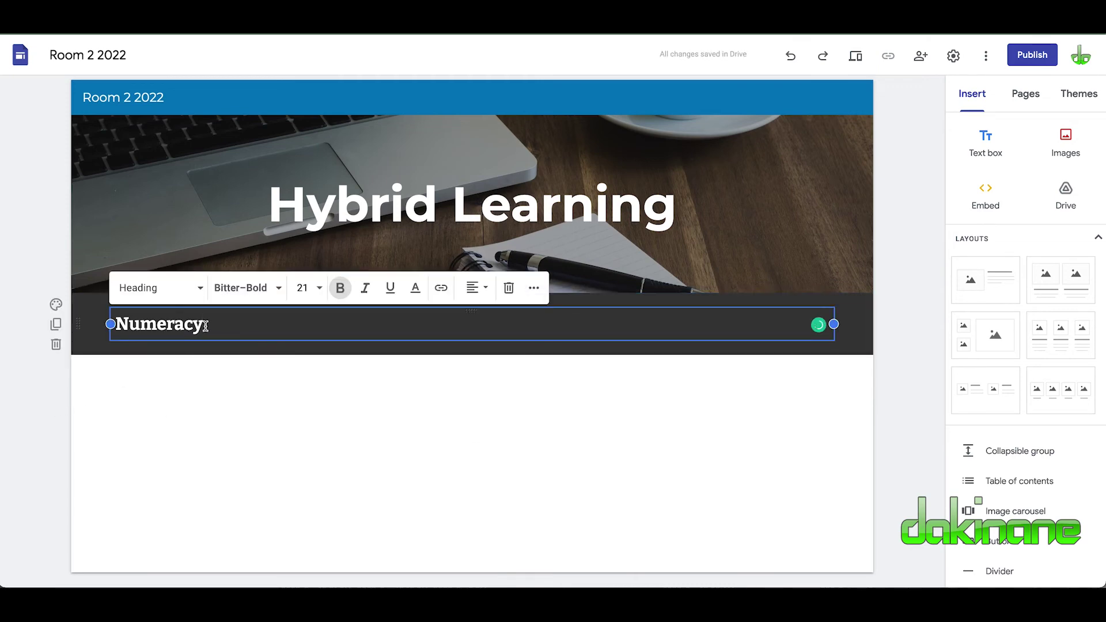
pyautogui.moveTo(205, 326); pyautogui.dragTo(79, 318)
pyautogui.write('Resources')
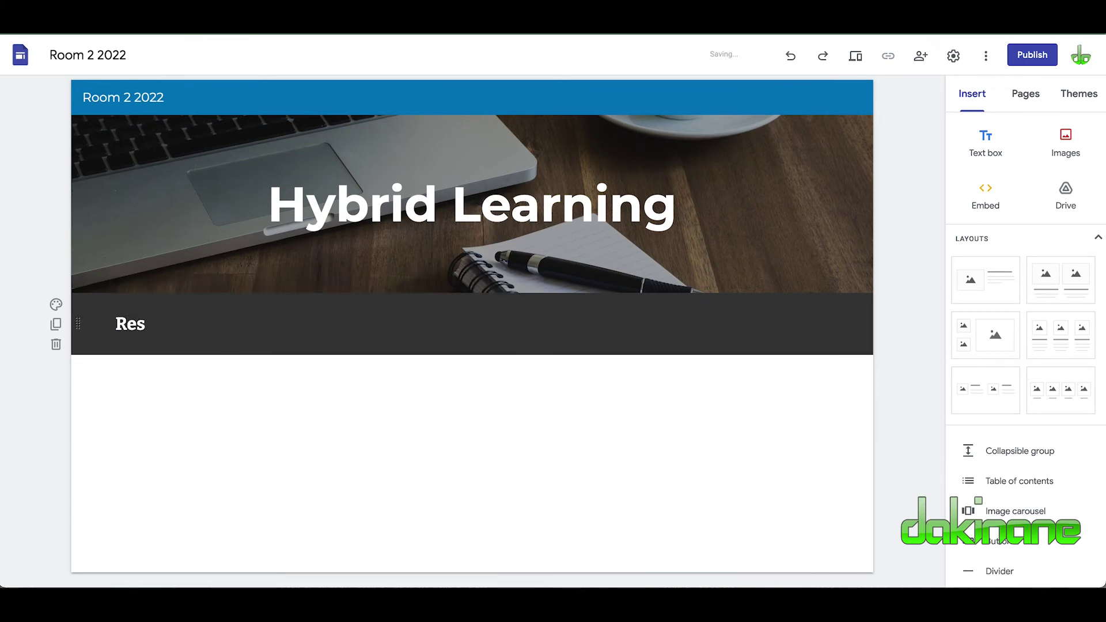
pyautogui.click(184, 390)
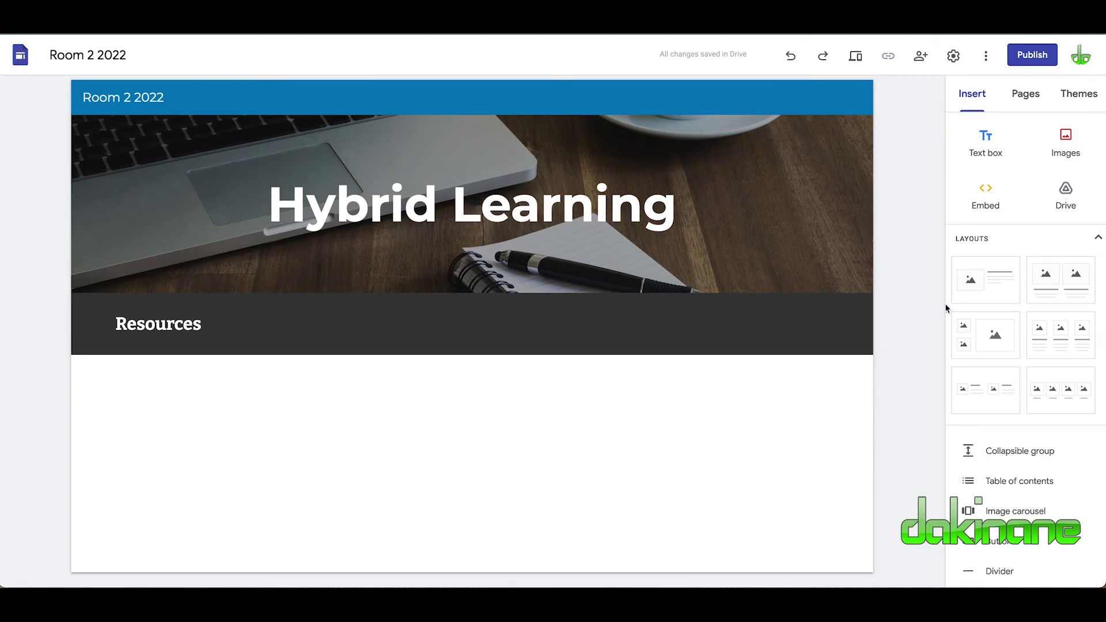
# - Insert the Matariki LED slide deck from the recent Google Drive files below the Resources section
pyautogui.click(1066, 195)
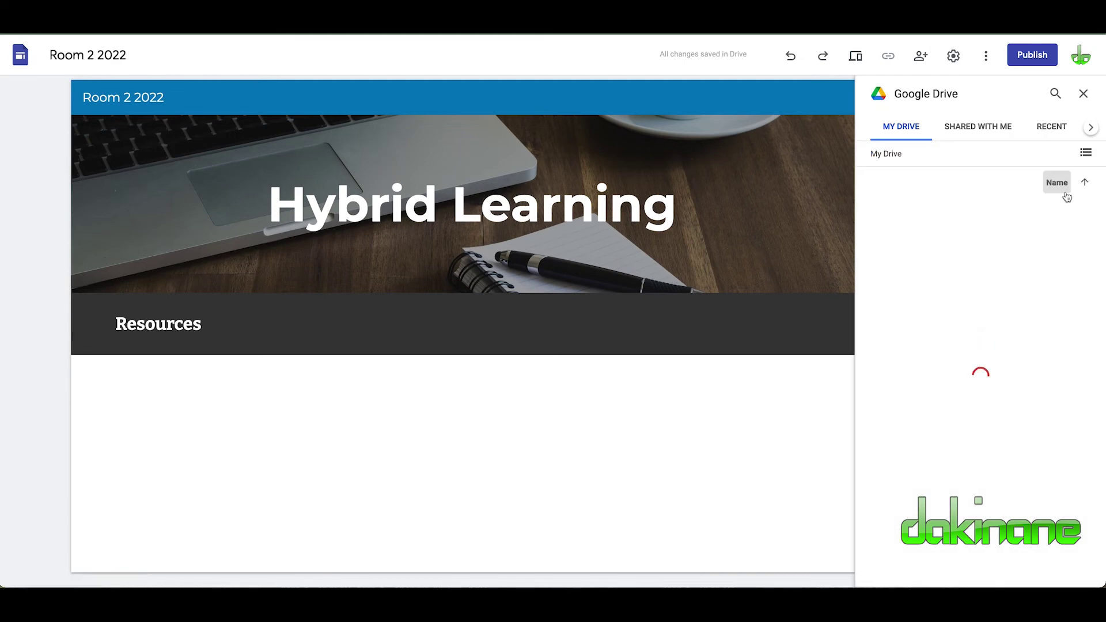
pyautogui.scroll(-15, 948, 386)
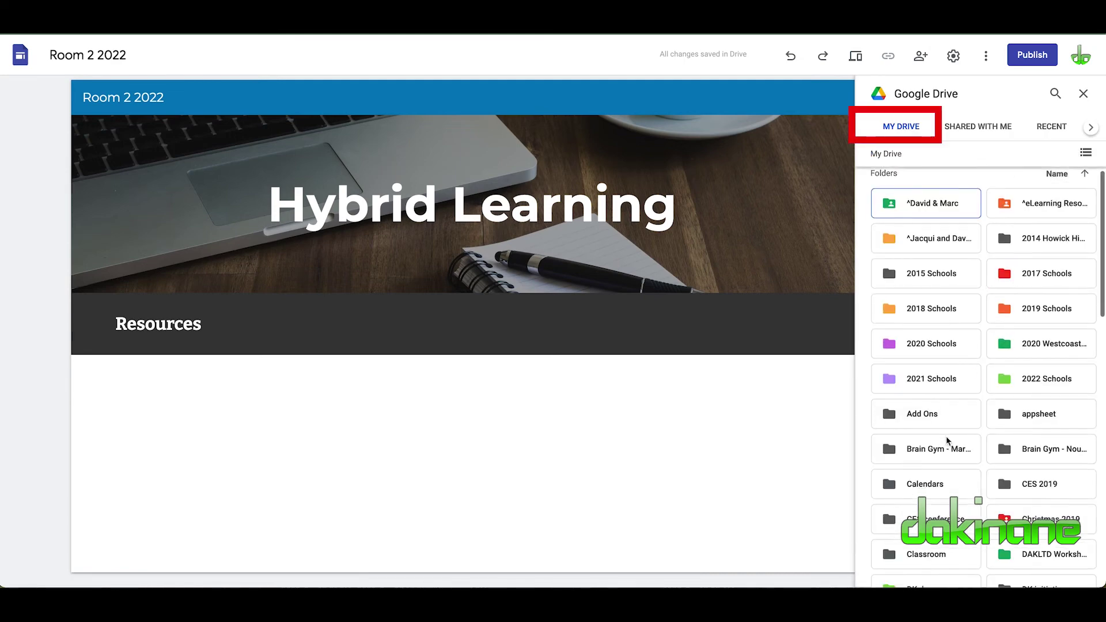
pyautogui.scroll(15, 948, 441)
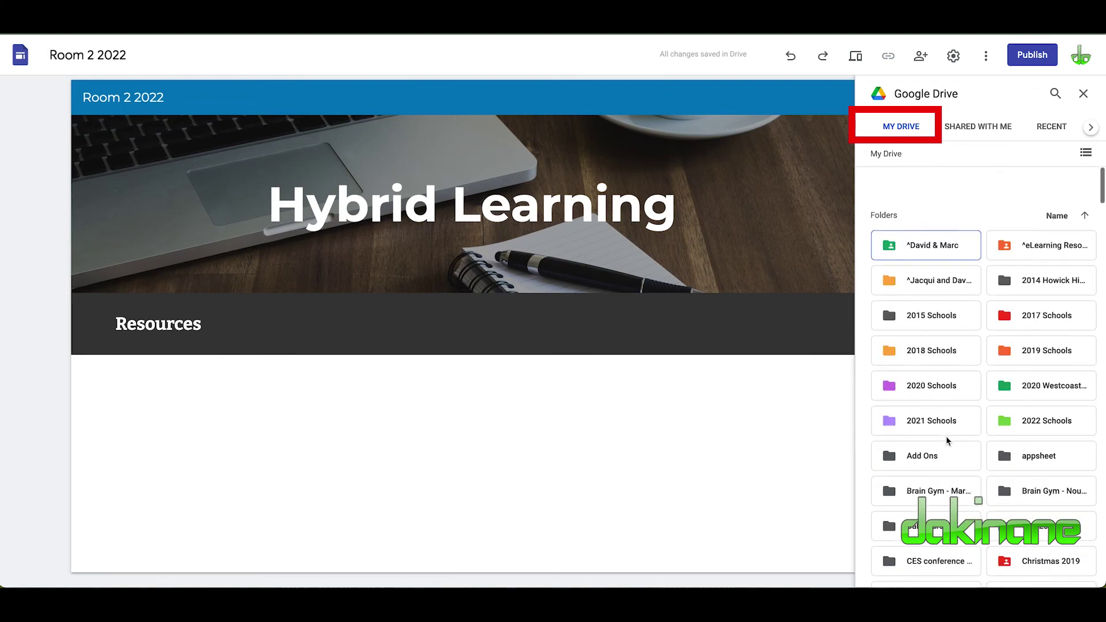
pyautogui.click(980, 122)
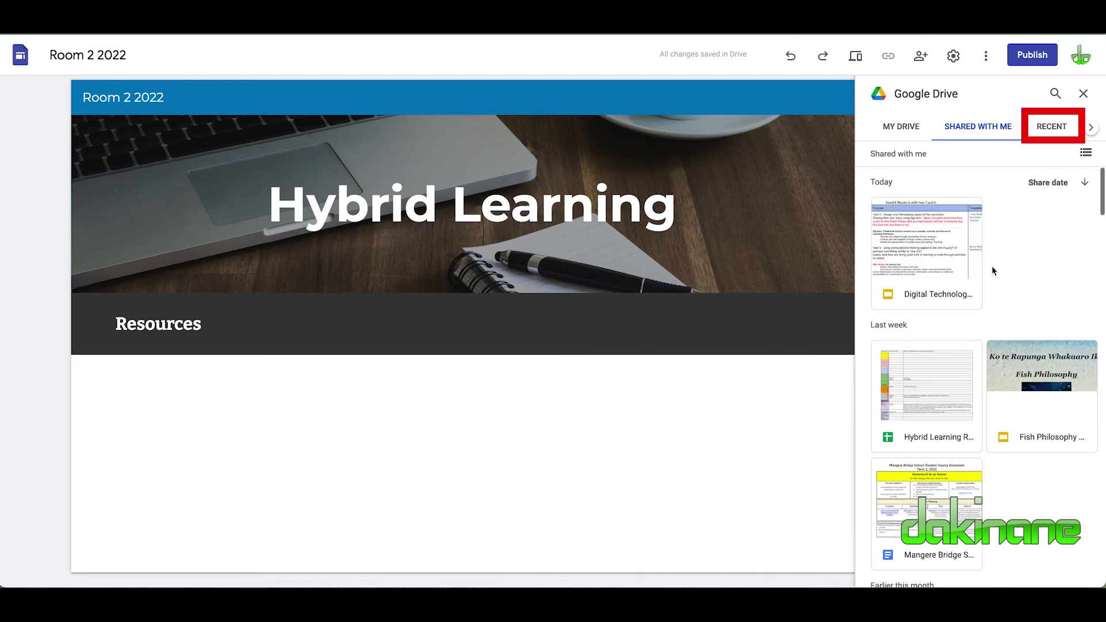
pyautogui.click(1052, 127)
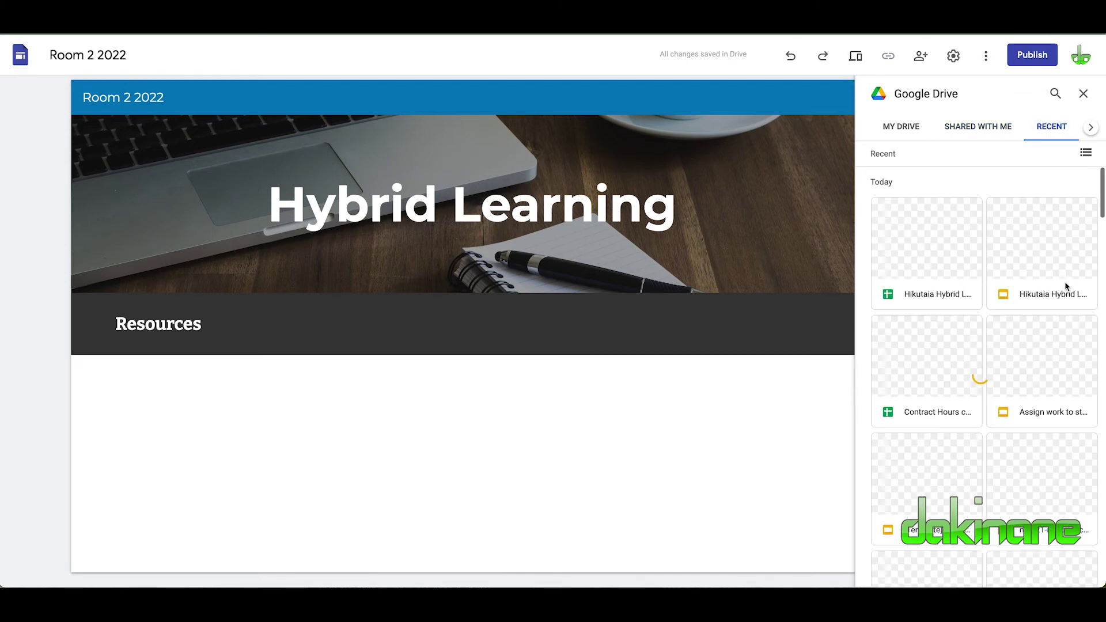
pyautogui.scroll(-2, 980, 366)
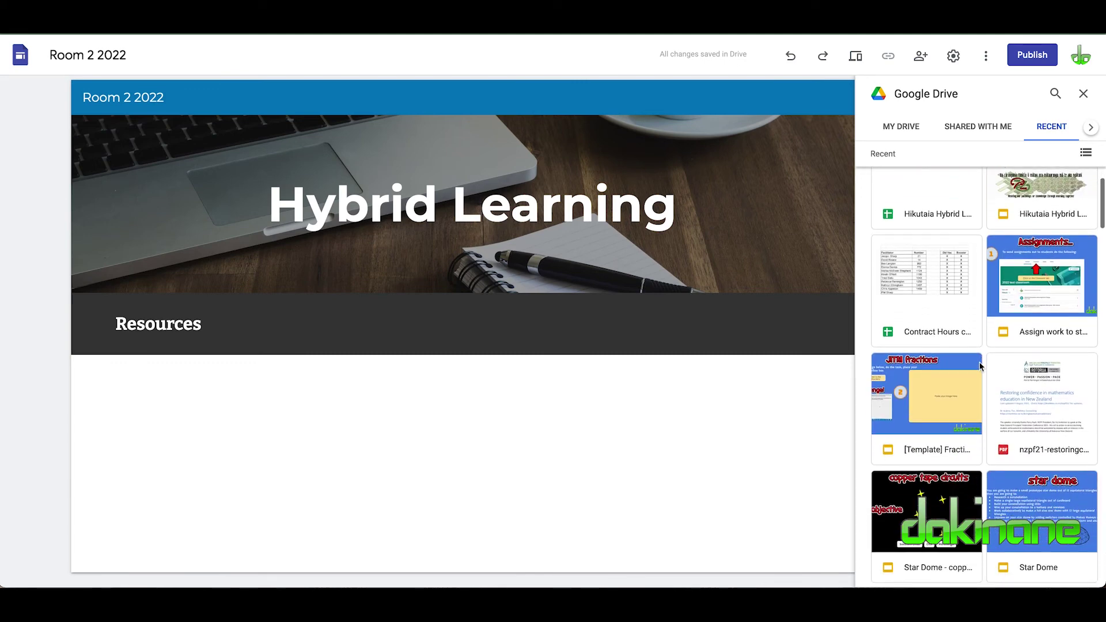
pyautogui.scroll(-5, 980, 366)
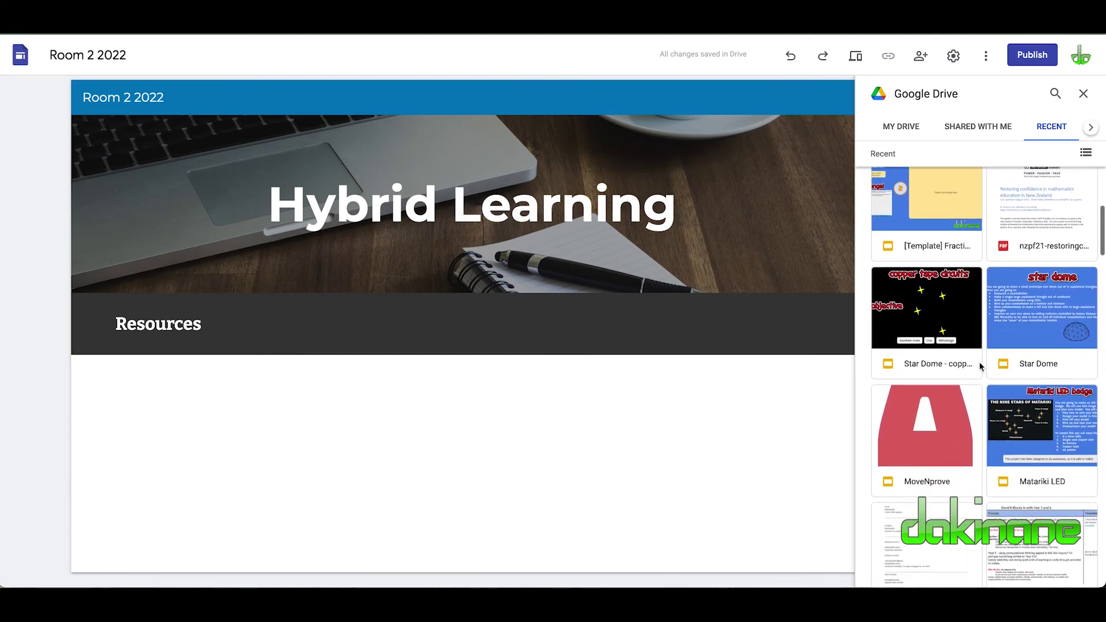
pyautogui.scroll(-1, 980, 366)
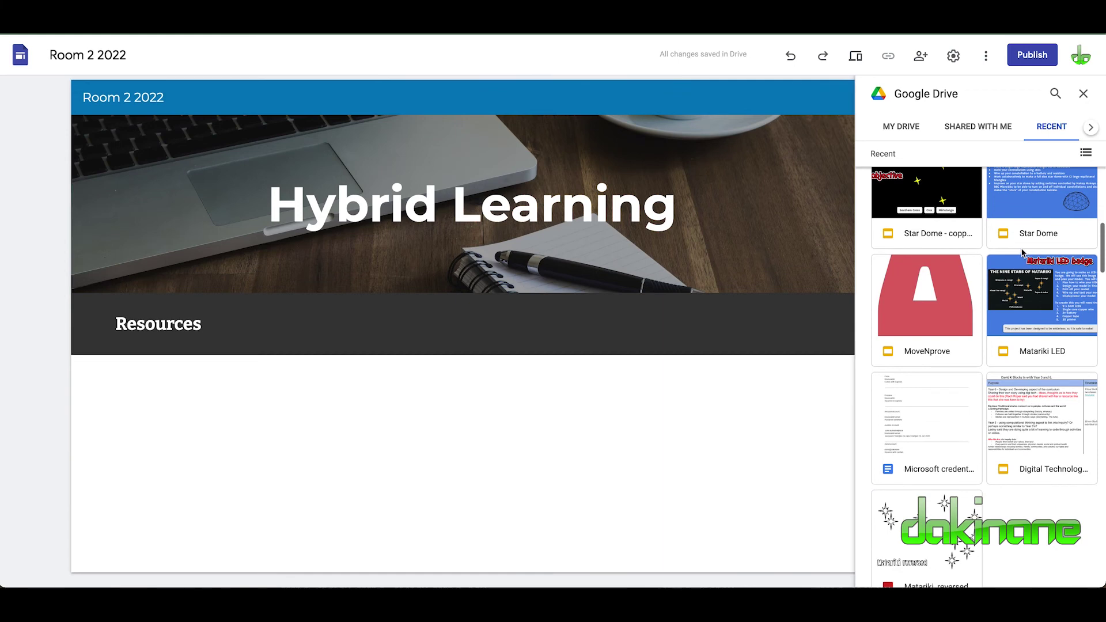
pyautogui.scroll(2, 1023, 253)
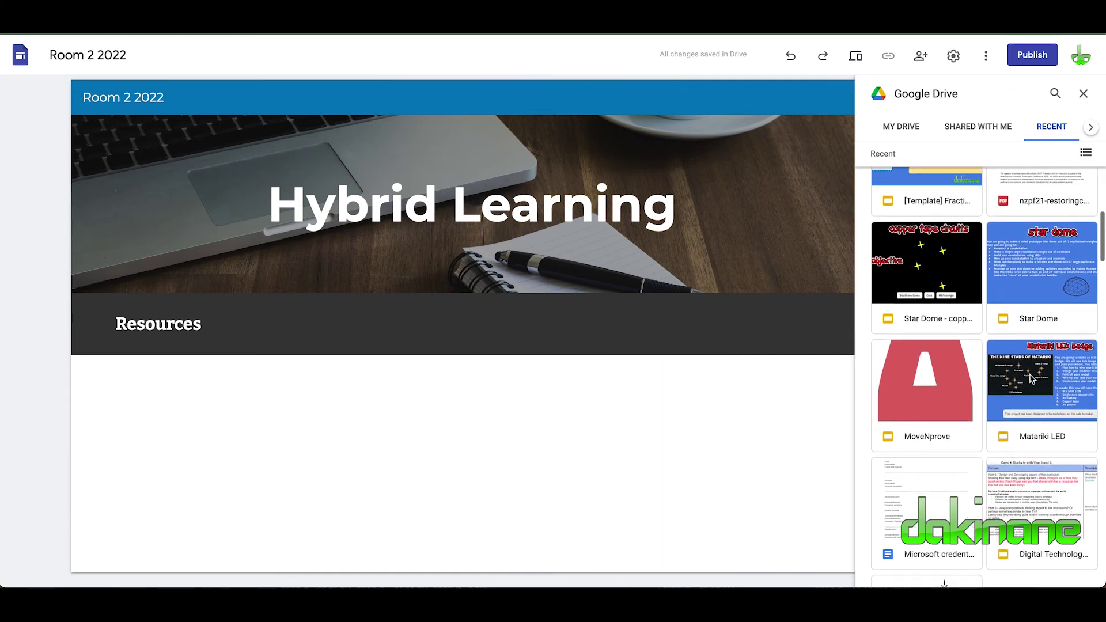
pyautogui.click(1047, 406)
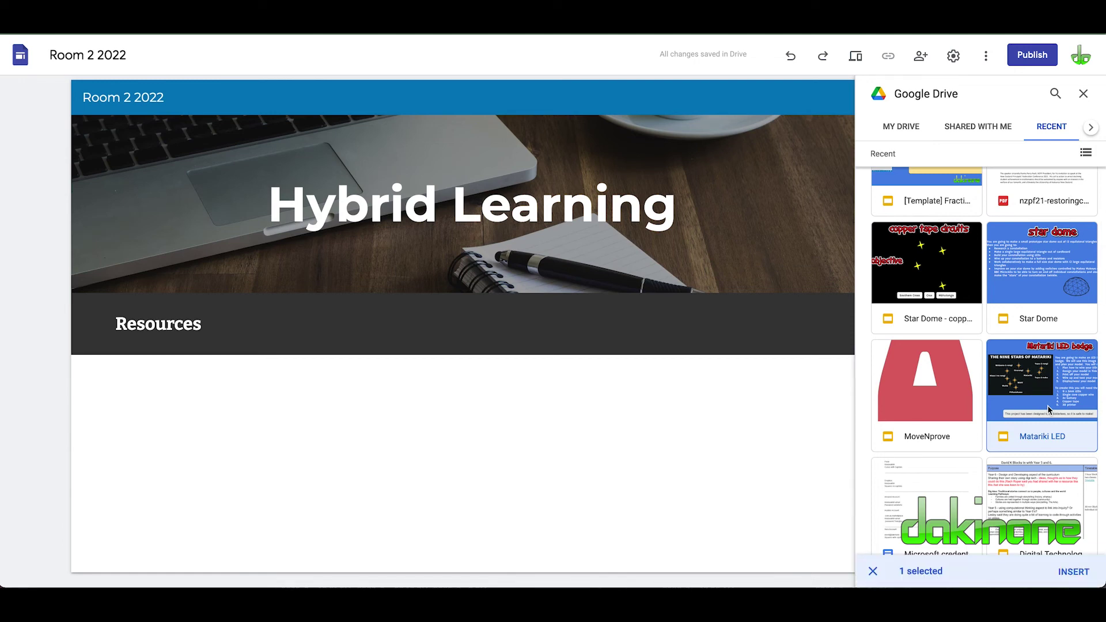
pyautogui.click(1075, 575)
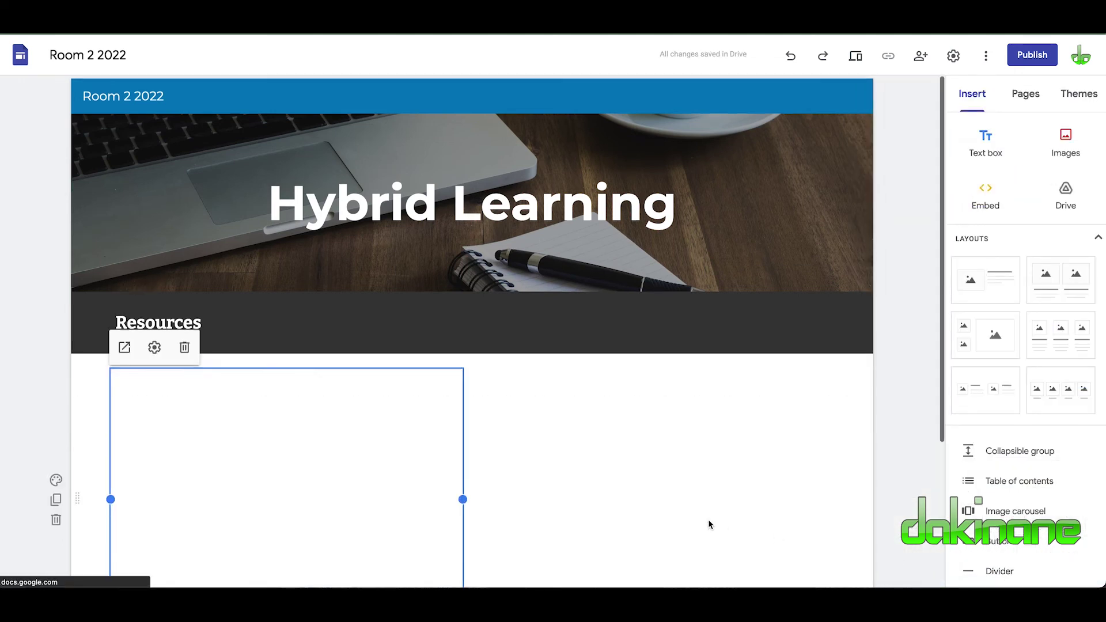
# - Add text beside the slides: "This is a long term activity. You will need to gather some resources first and do some planing before you start this activity."
pyautogui.scroll(-5, 708, 520)
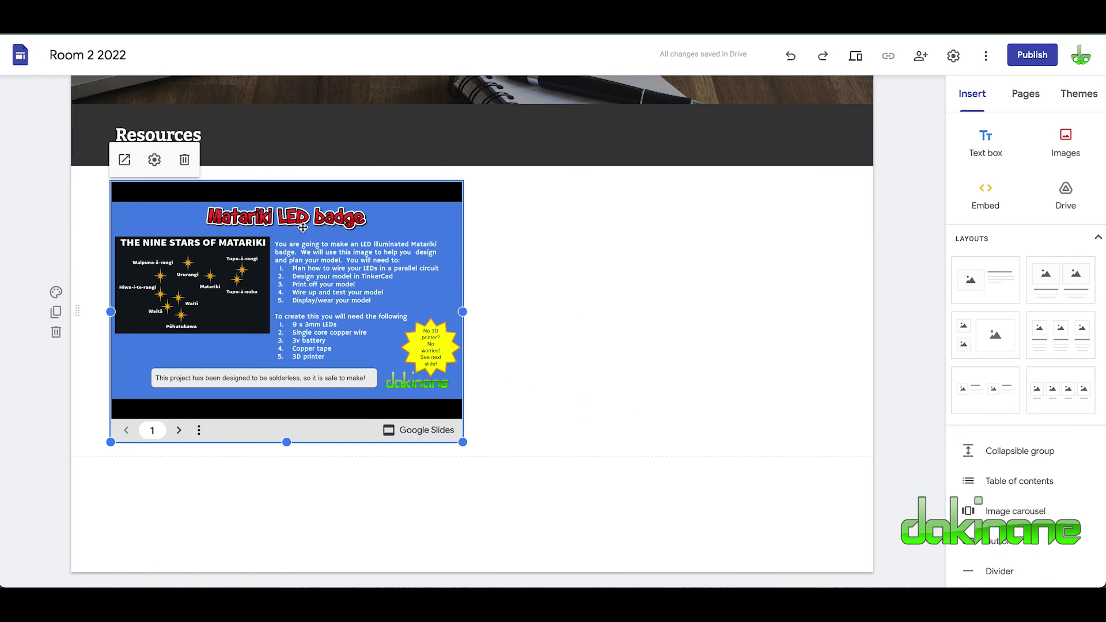
pyautogui.click(547, 249)
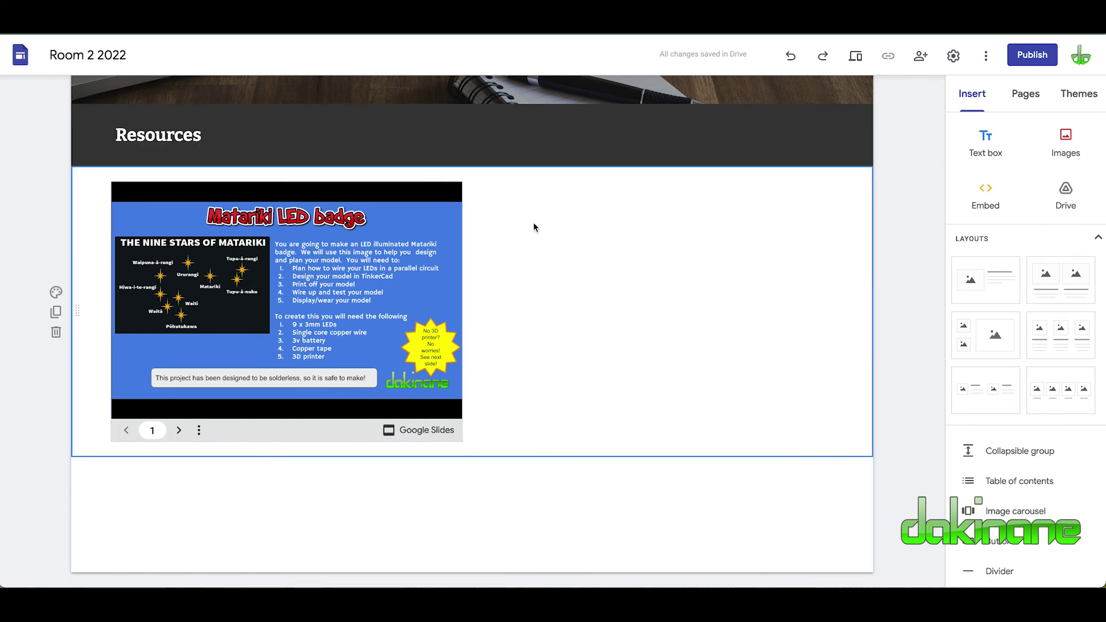
pyautogui.doubleClick(534, 225)
pyautogui.click(534, 225)
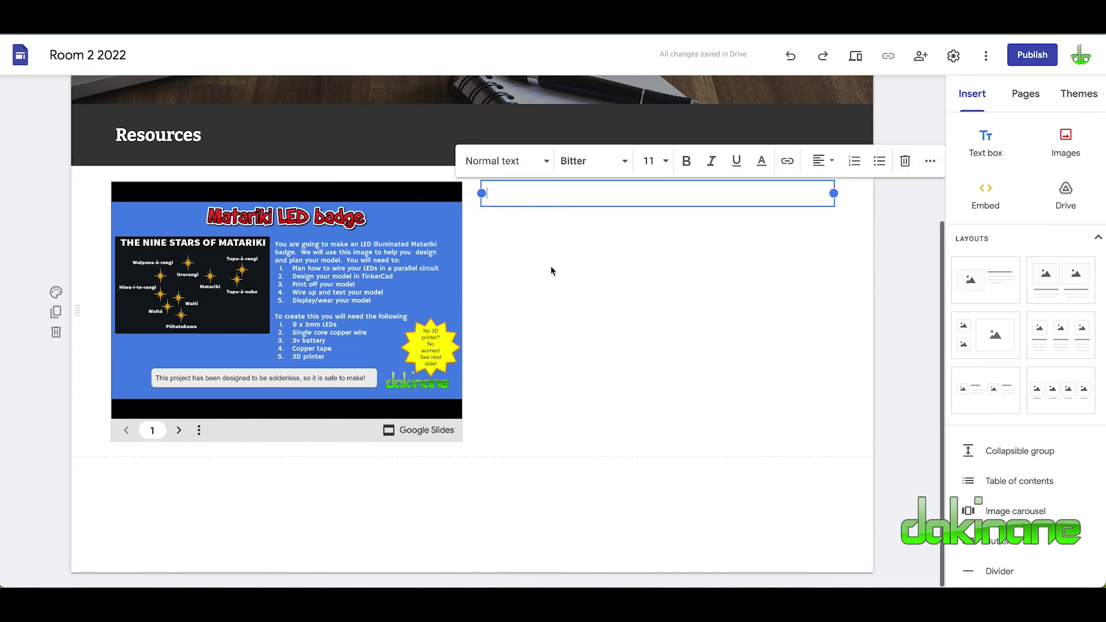
pyautogui.write('This is a long term activity.  You will need to gather some resources first and do some planing before you start this activity.')
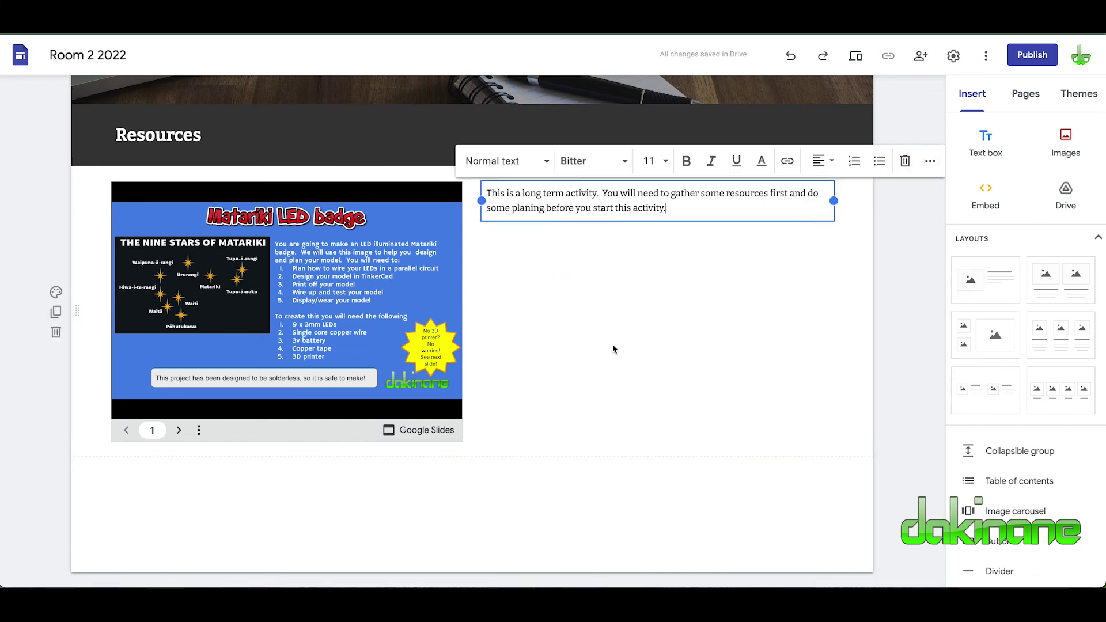
# - Apply the Style 2 section colour to the section holding the Matariki LED badge slides
pyautogui.click(616, 310)
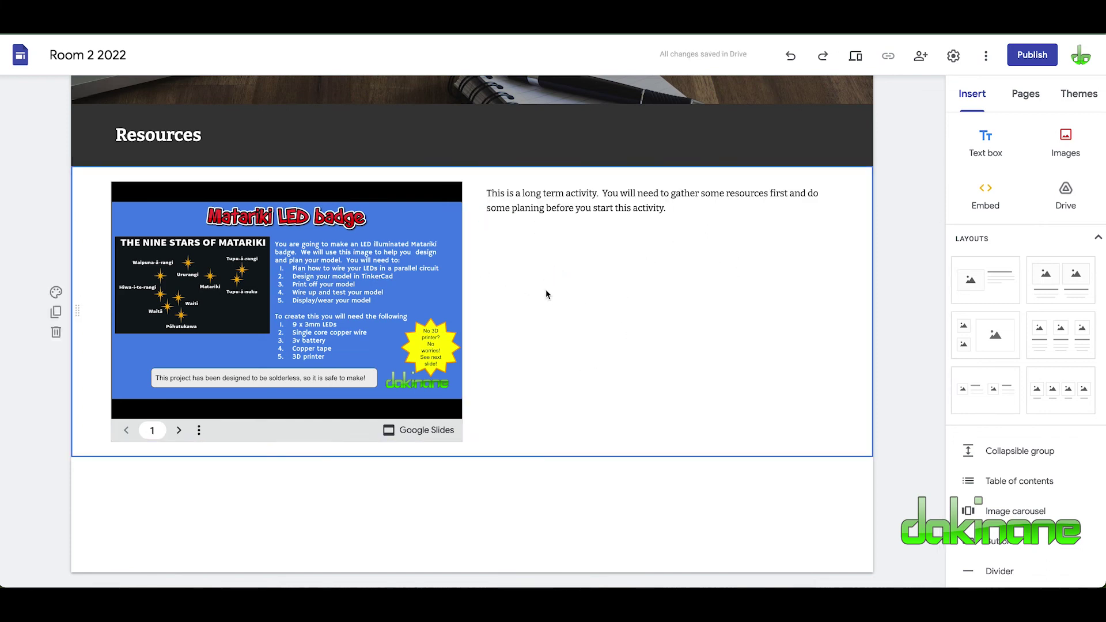
pyautogui.click(55, 294)
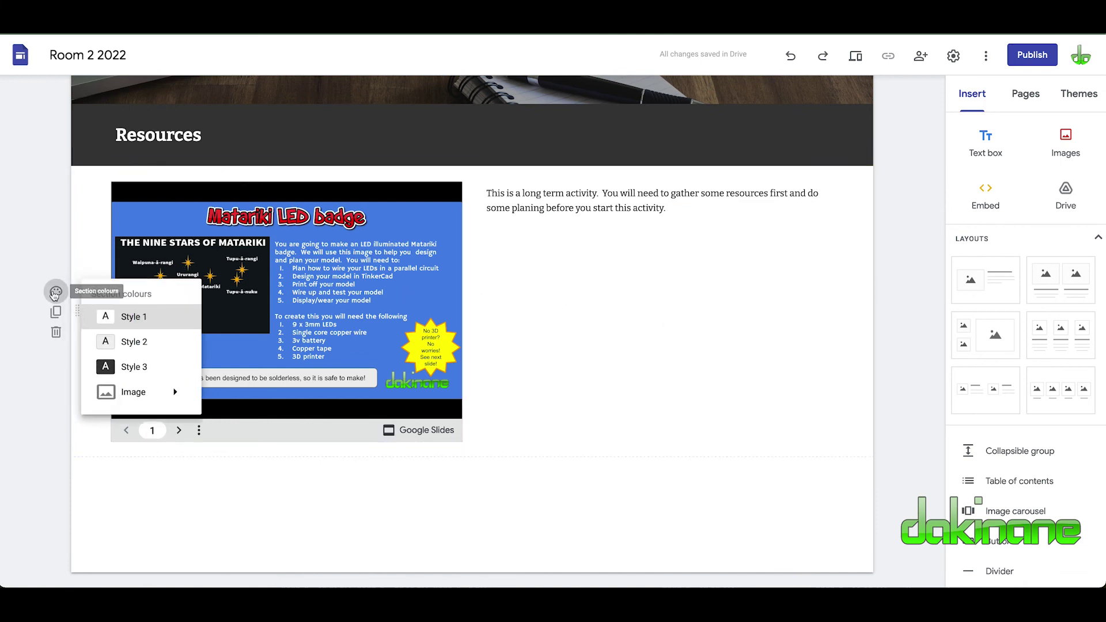
pyautogui.click(101, 316)
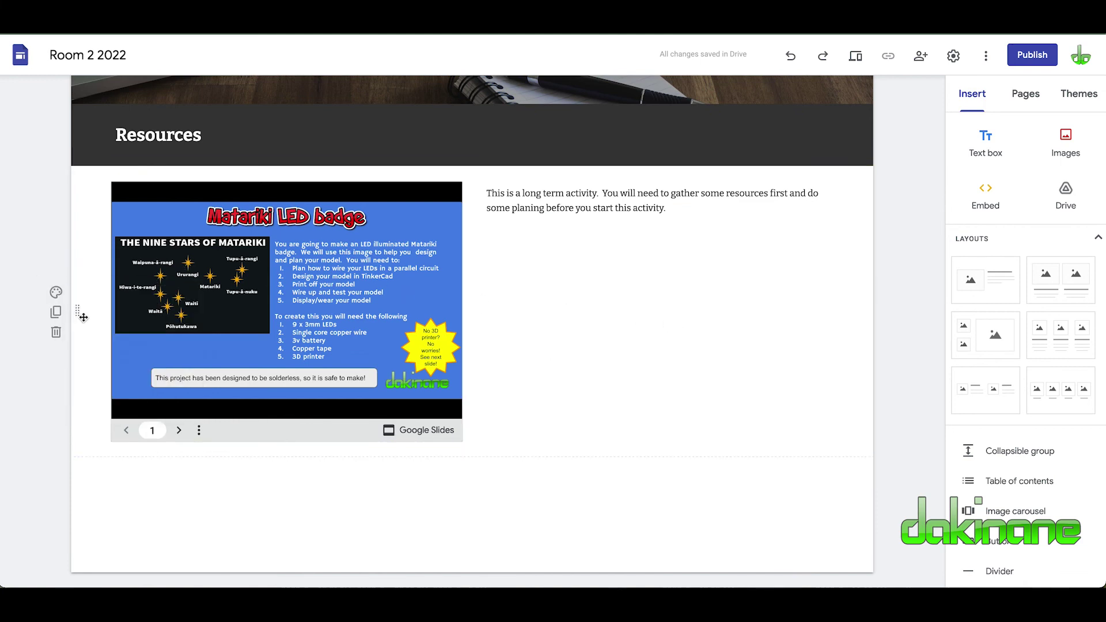
pyautogui.click(55, 292)
pyautogui.click(154, 348)
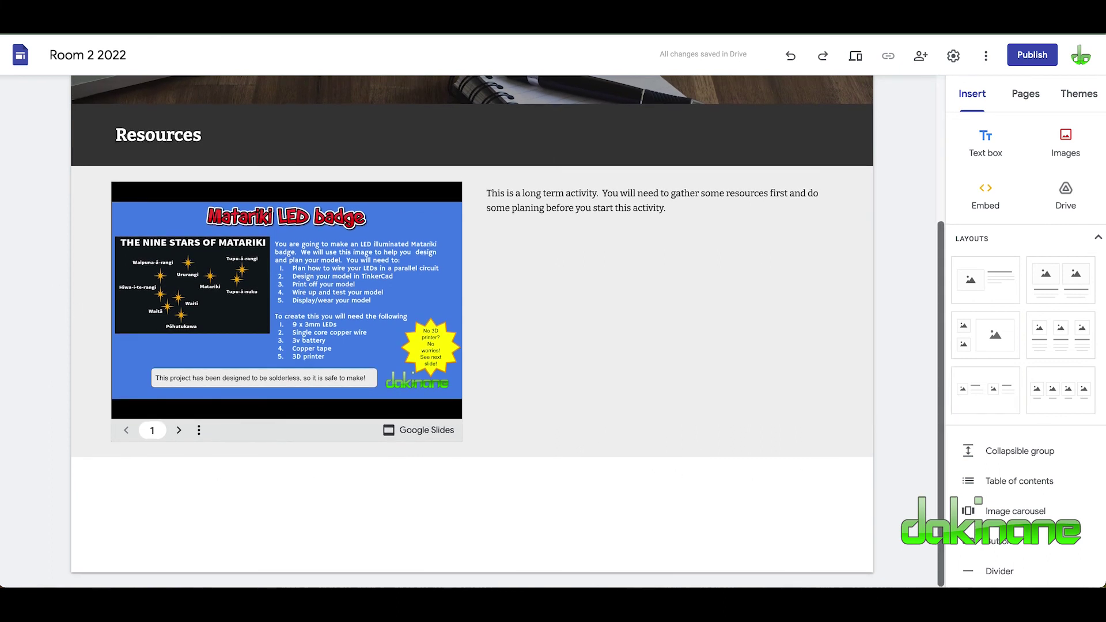
# - Find the Taonga tuku iho slides by searching Google Drive for "Taonga", insert them below the Matariki section and move them into the right half of their section
pyautogui.click(1068, 189)
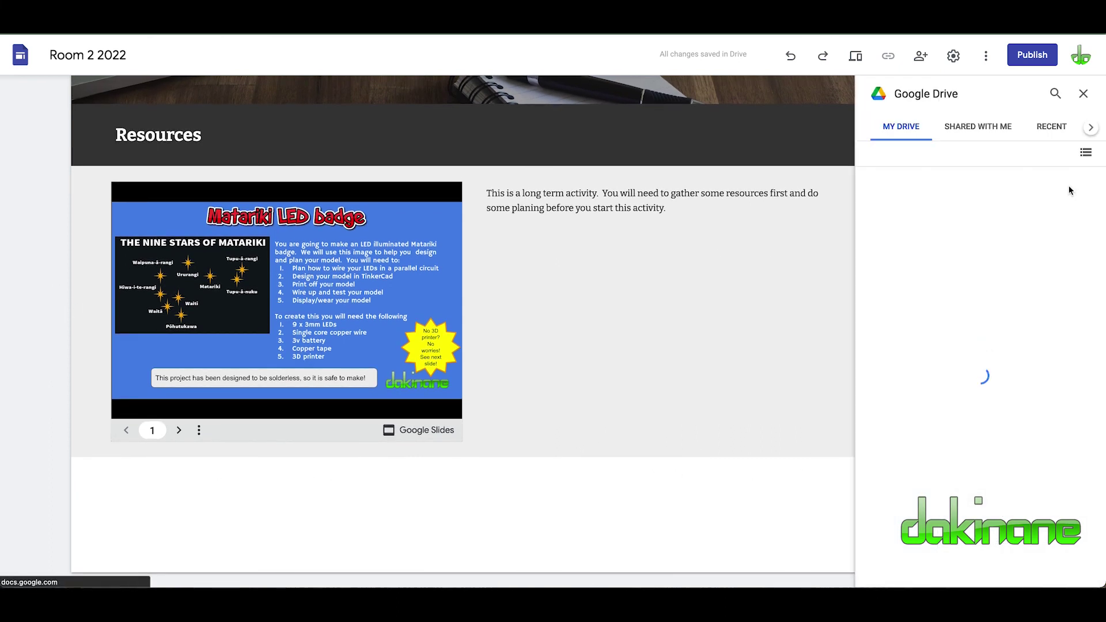
pyautogui.click(1054, 94)
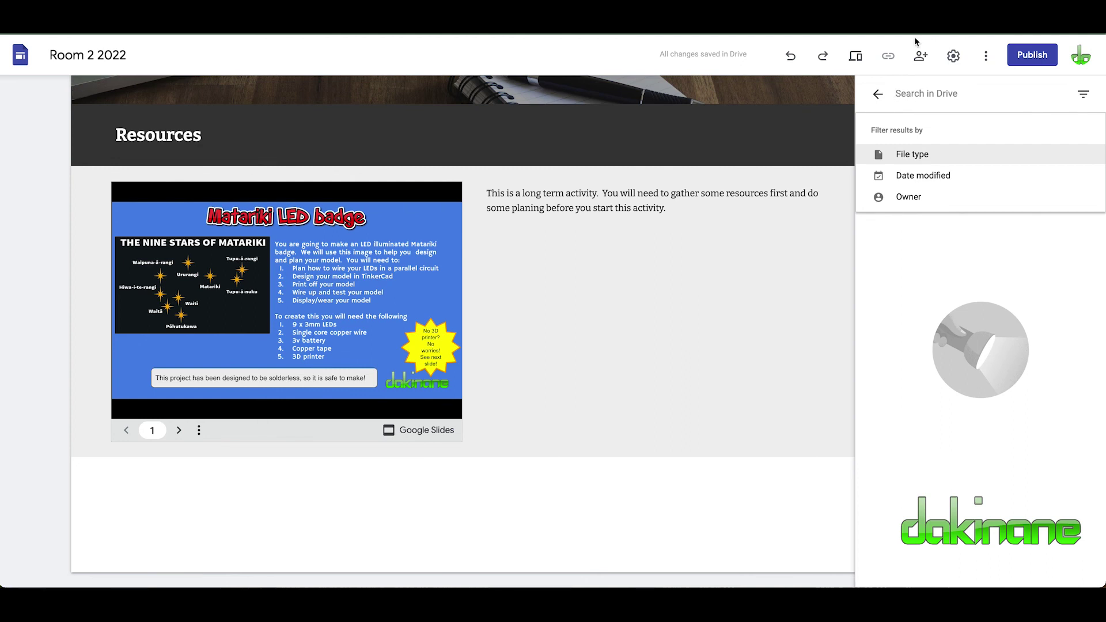
pyautogui.click(905, 101)
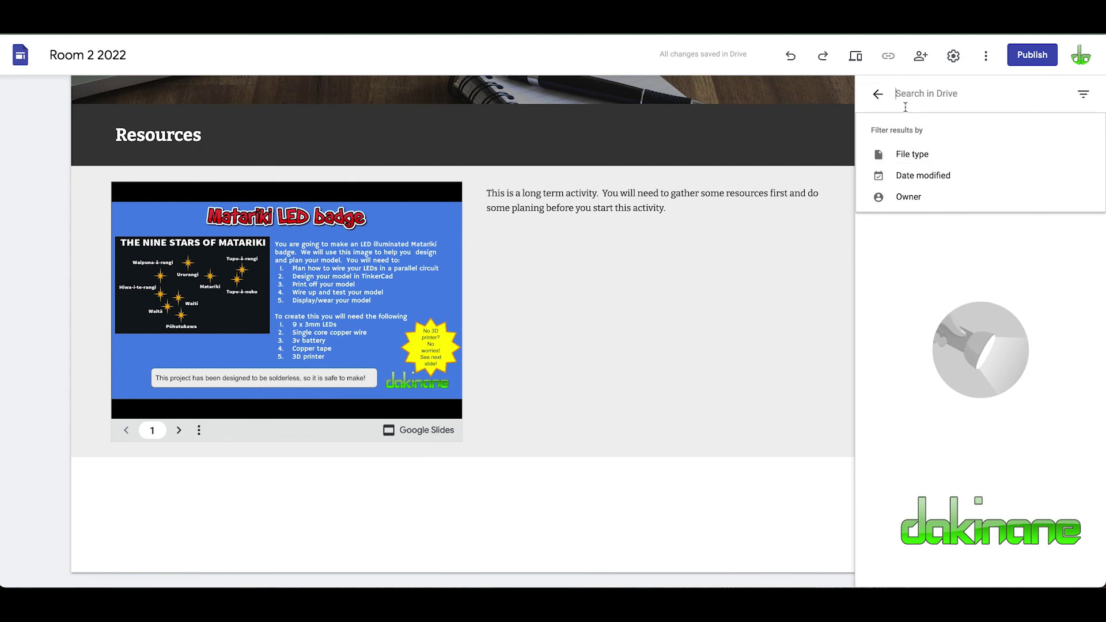
pyautogui.write('Taonga')
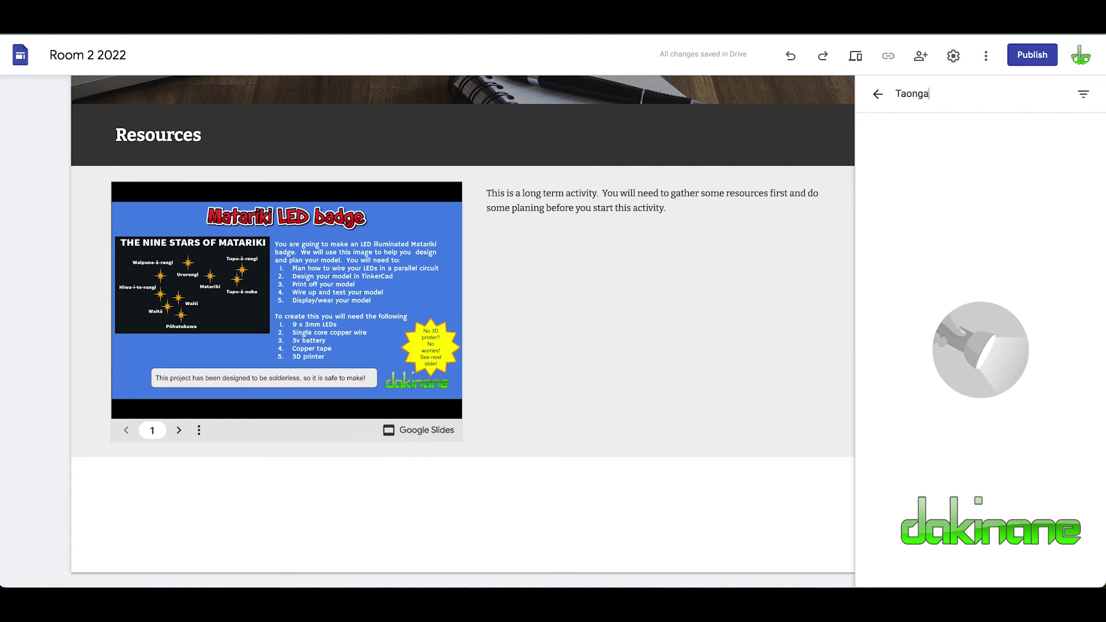
pyautogui.press('Return')
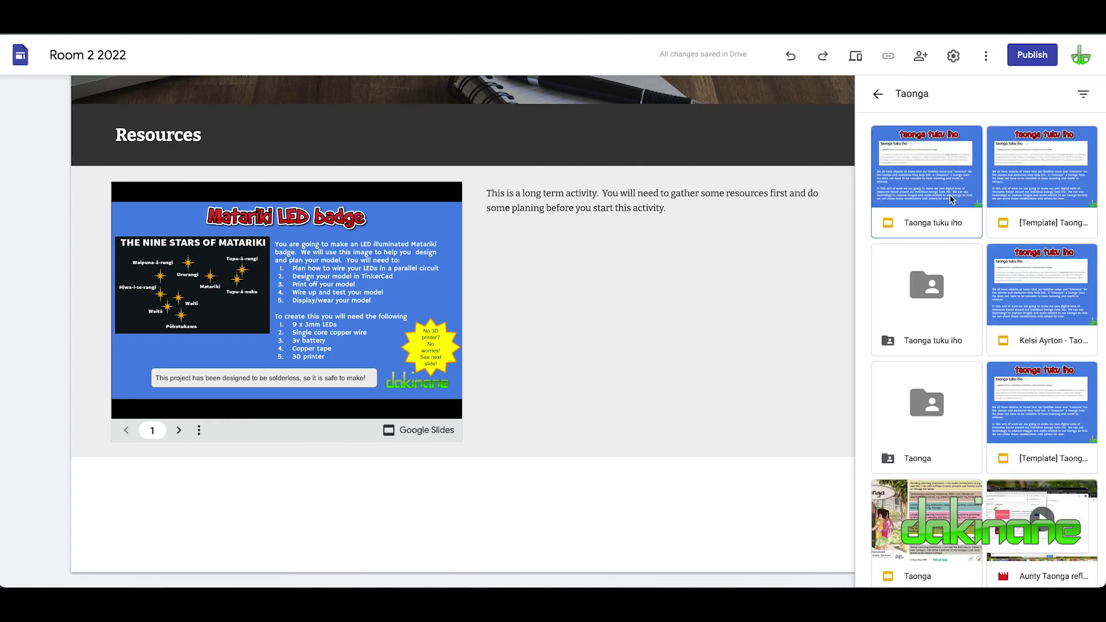
pyautogui.click(921, 188)
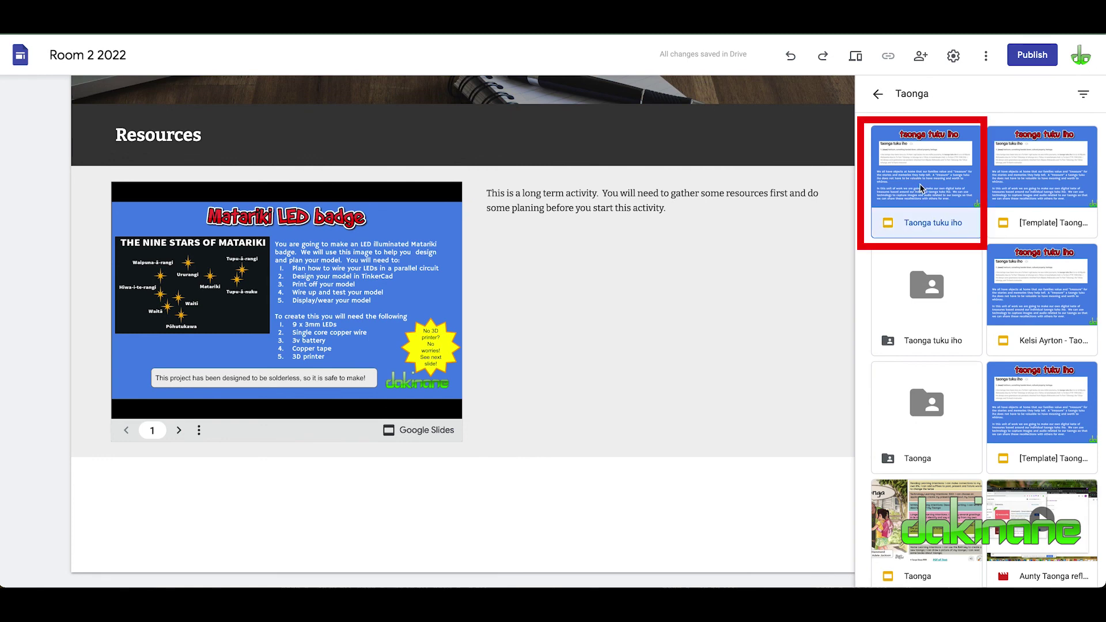
pyautogui.click(1072, 572)
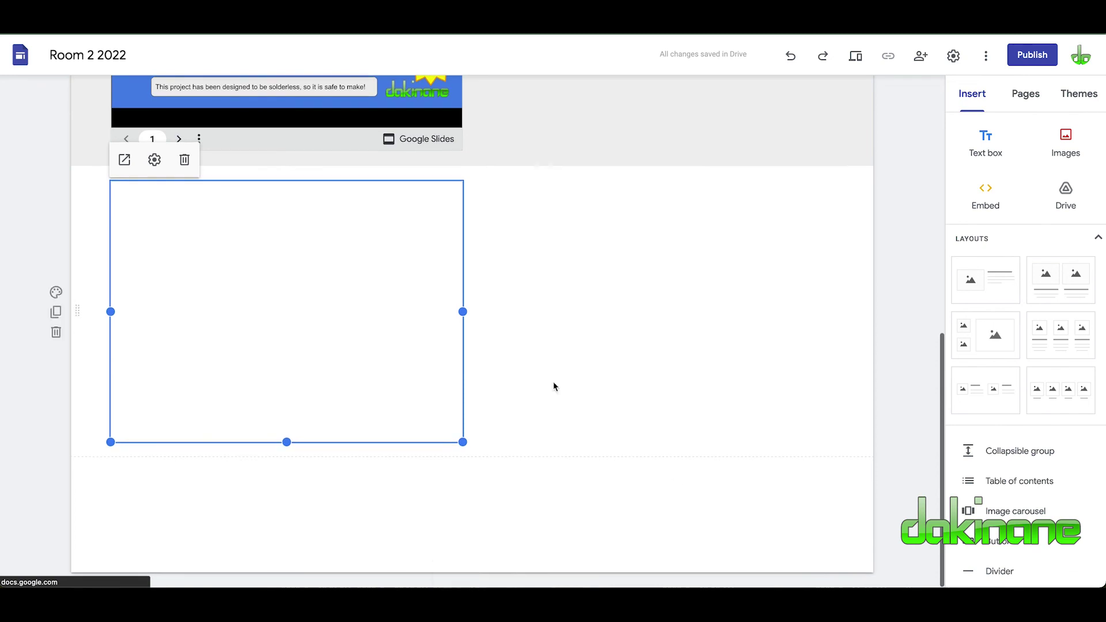
pyautogui.moveTo(255, 297); pyautogui.dragTo(672, 271)
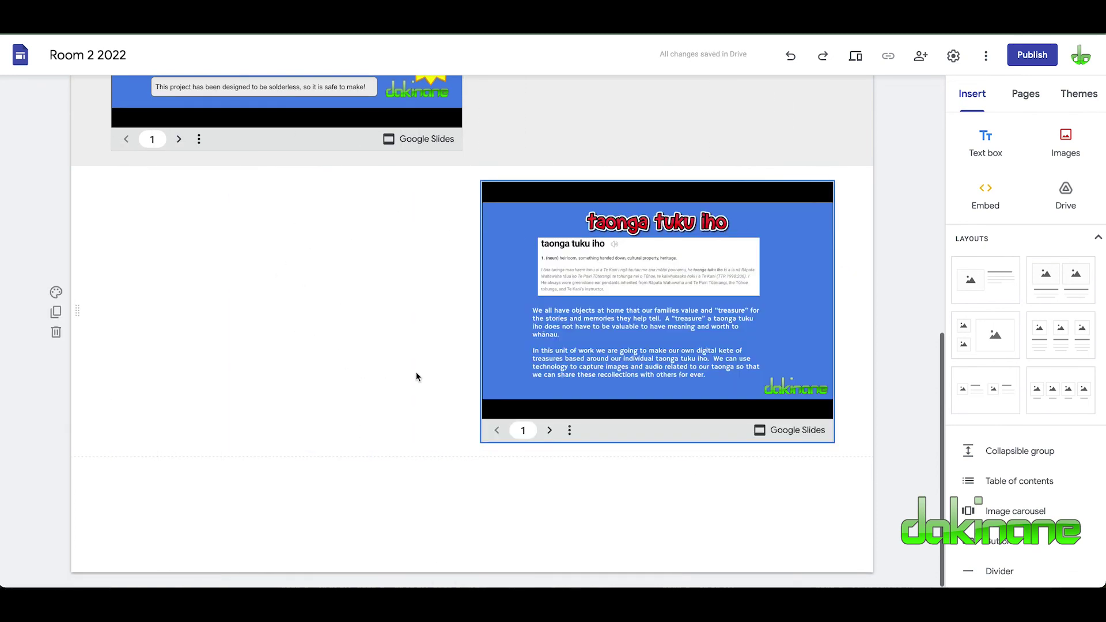
# - Copy the long term activity instructions from the Matariki section into a new text box in the empty space beside the Taonga tuku iho slides
pyautogui.scroll(4, 579, 182)
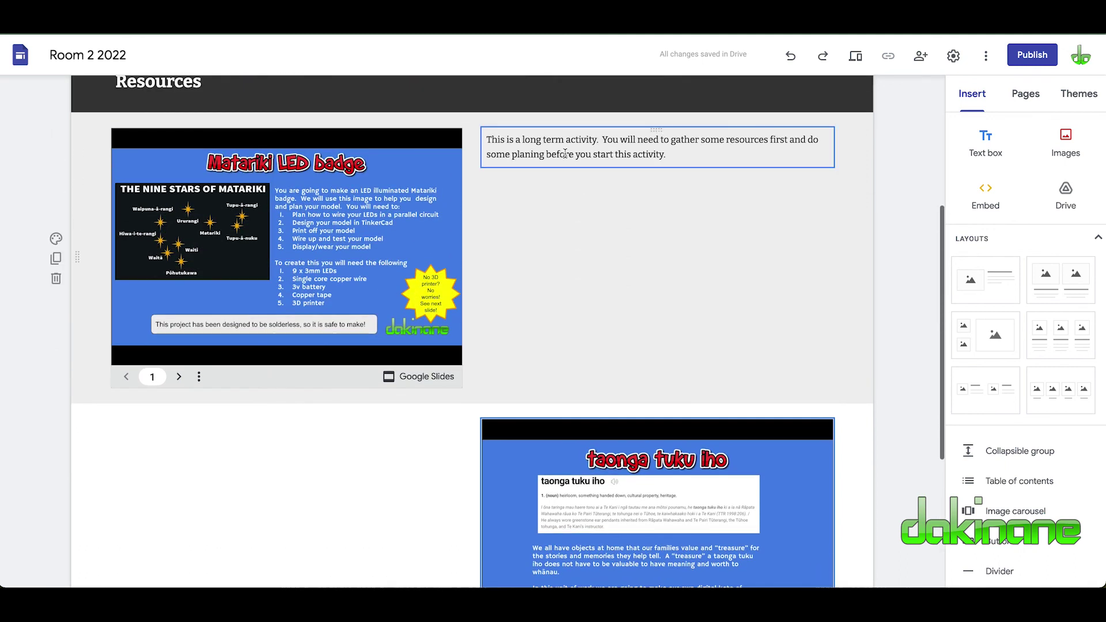
pyautogui.click(579, 154)
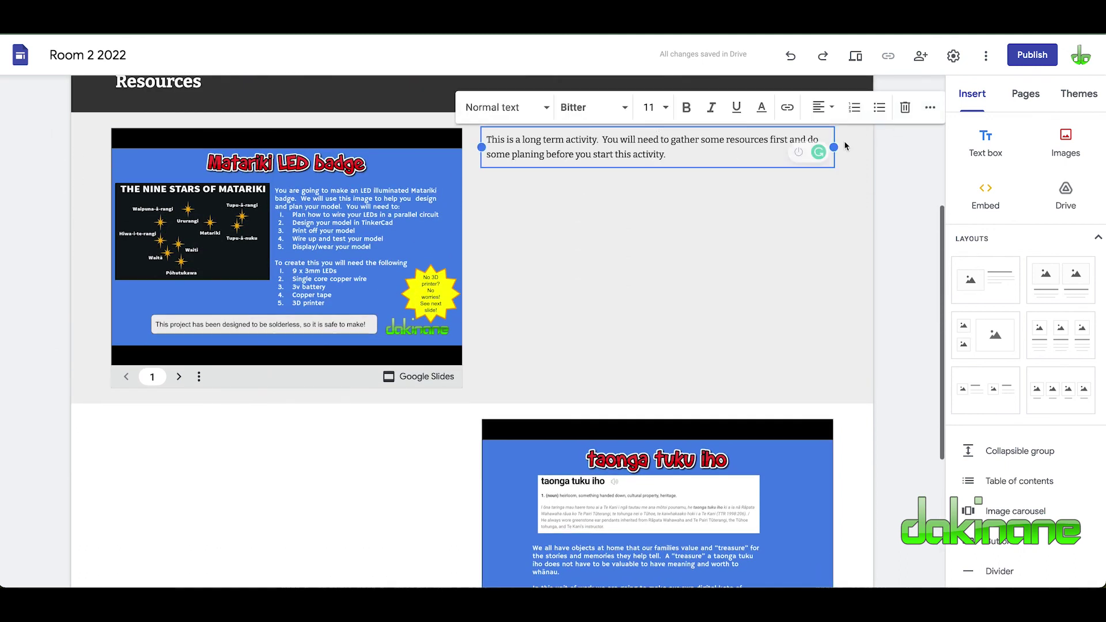
pyautogui.moveTo(674, 160); pyautogui.dragTo(490, 136)
pyautogui.hotkey('ctrl', 'c')
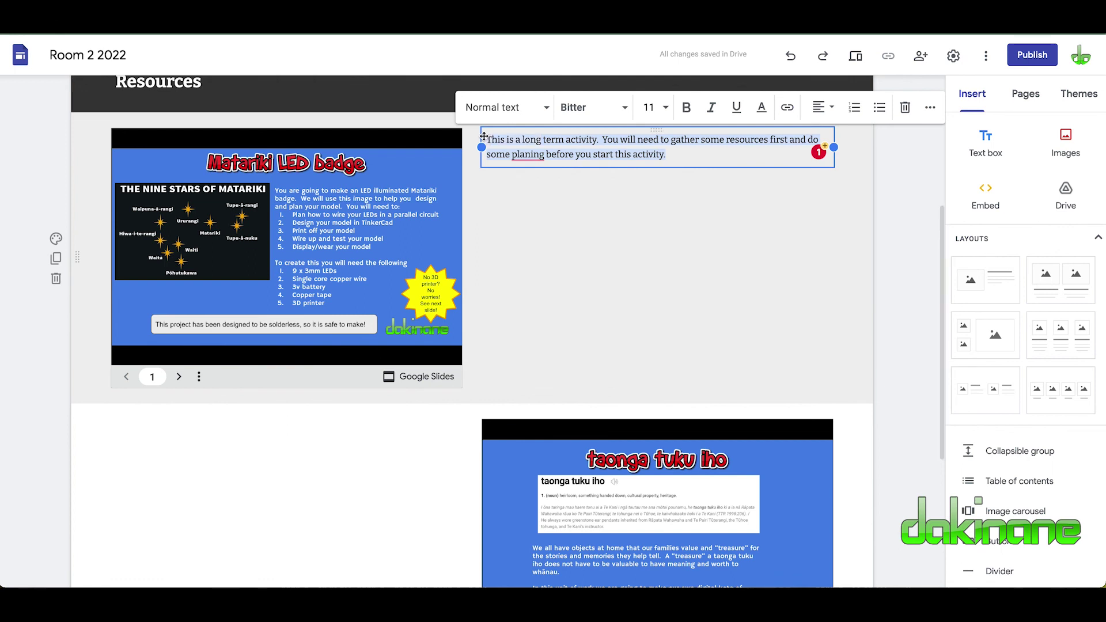
pyautogui.doubleClick(162, 476)
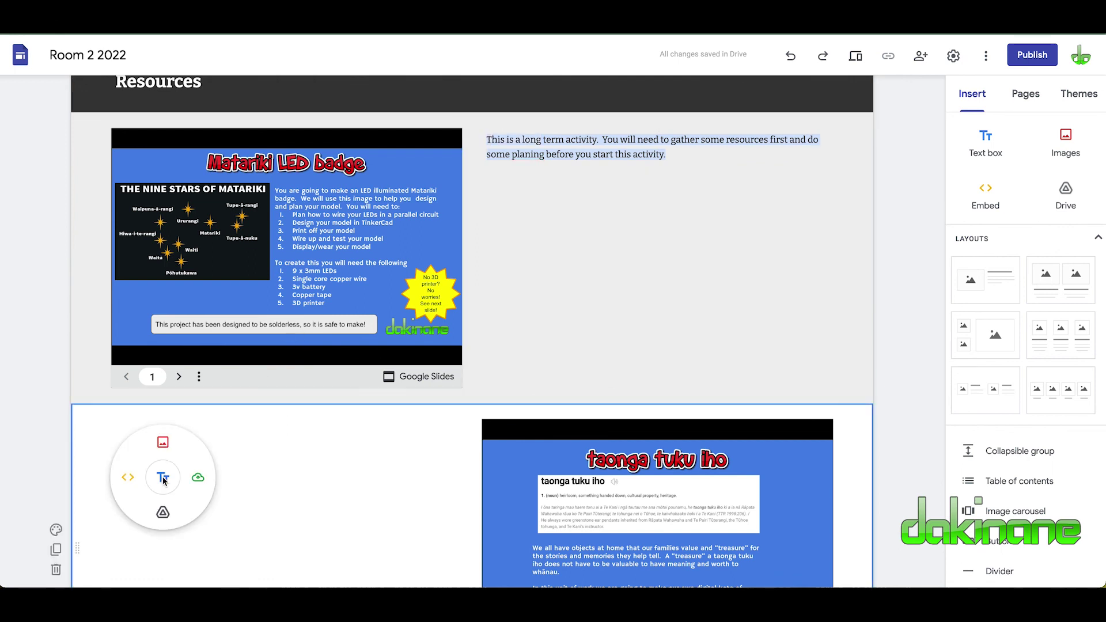
pyautogui.click(162, 474)
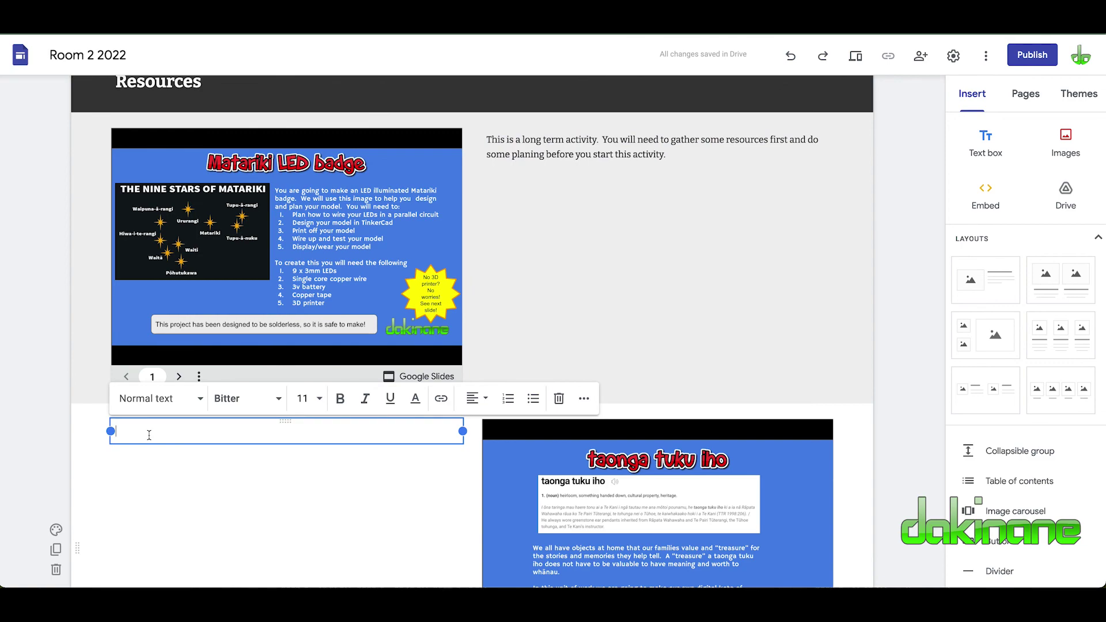
pyautogui.hotkey('ctrl', 'v')
pyautogui.click(274, 495)
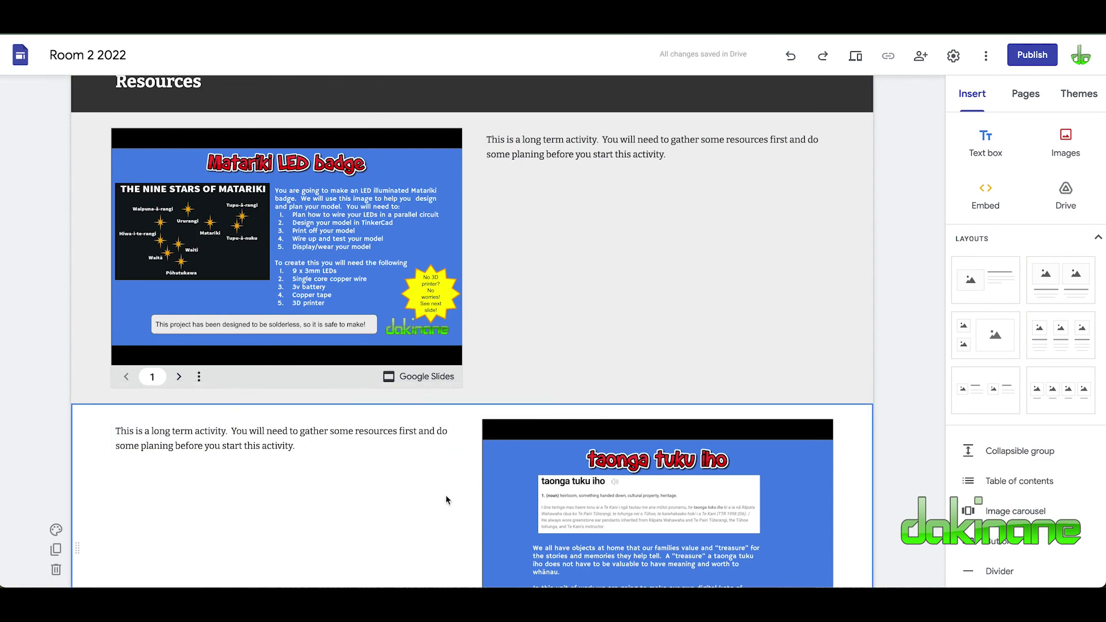
# - Review the page layout from the Hybrid Learning banner down to the Taonga tuku iho section
pyautogui.scroll(-4, 447, 496)
pyautogui.scroll(8, 447, 499)
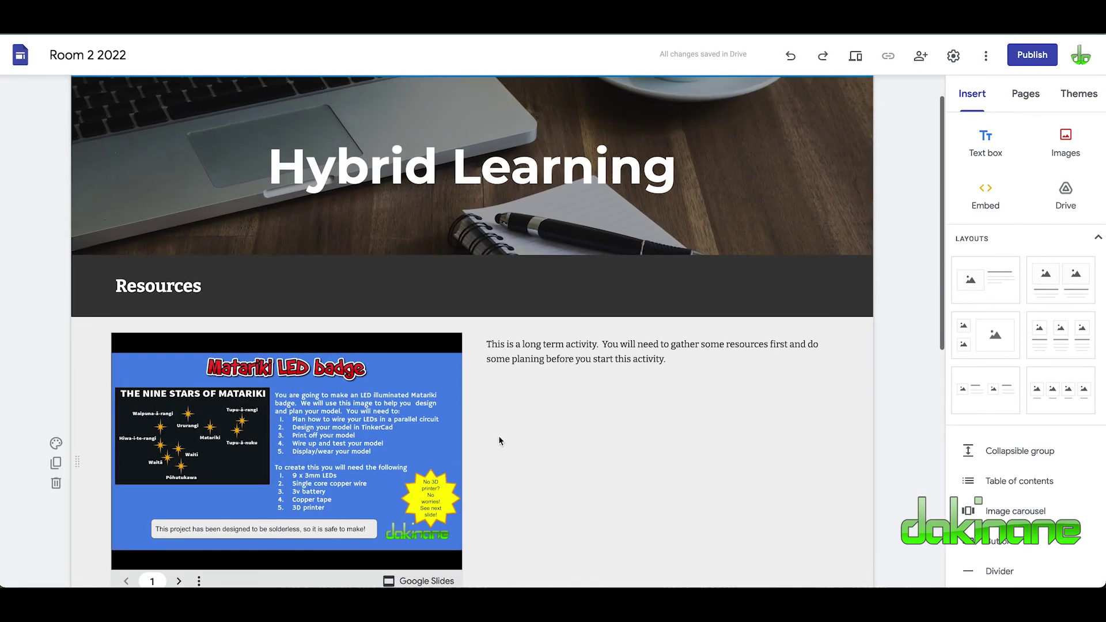
pyautogui.scroll(-5, 499, 435)
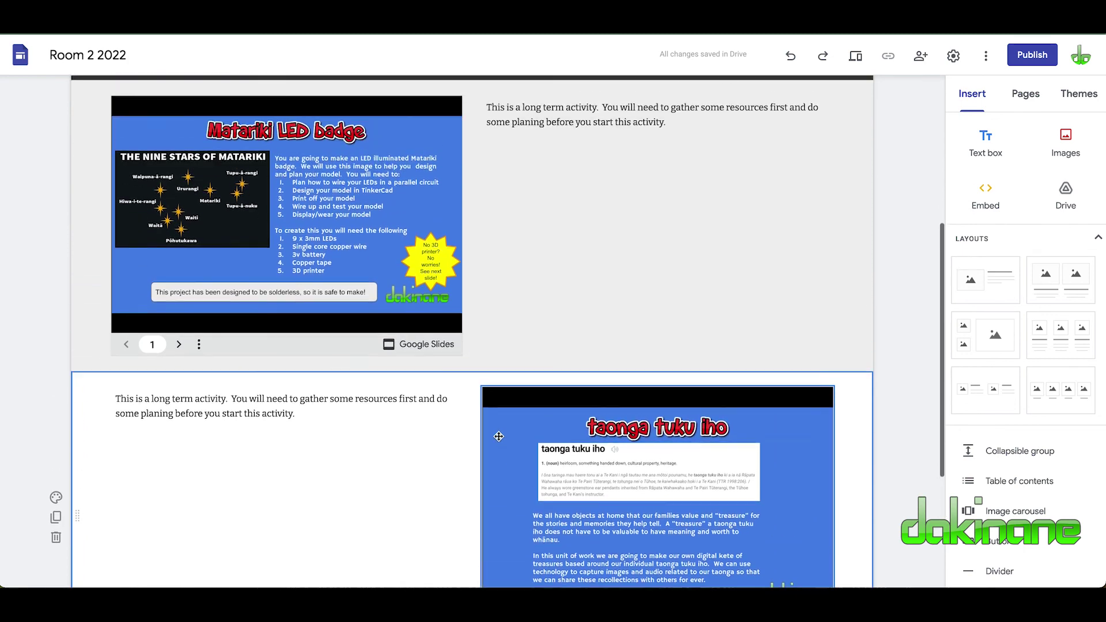
pyautogui.scroll(3, 499, 436)
pyautogui.scroll(-5, 499, 436)
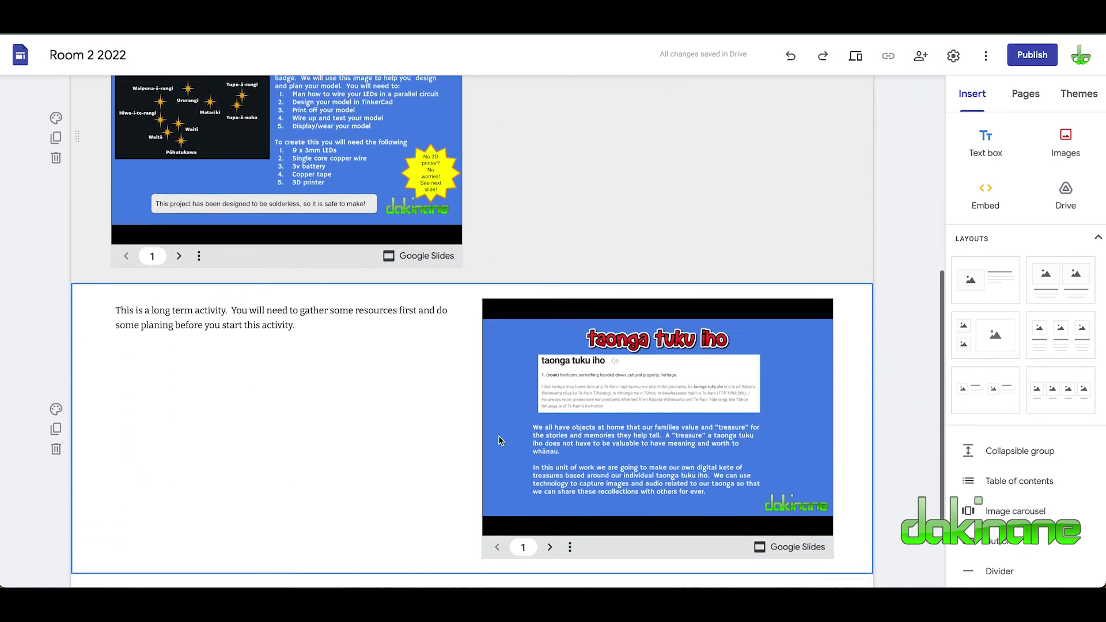
pyautogui.scroll(5, 696, 207)
pyautogui.scroll(3, 696, 206)
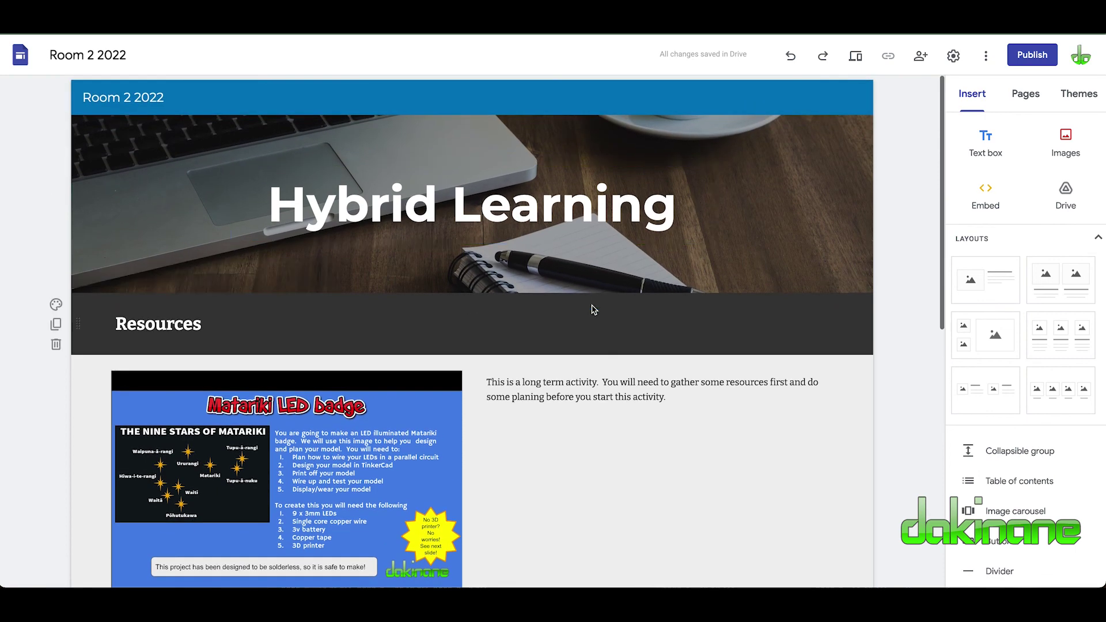
pyautogui.scroll(-2, 612, 450)
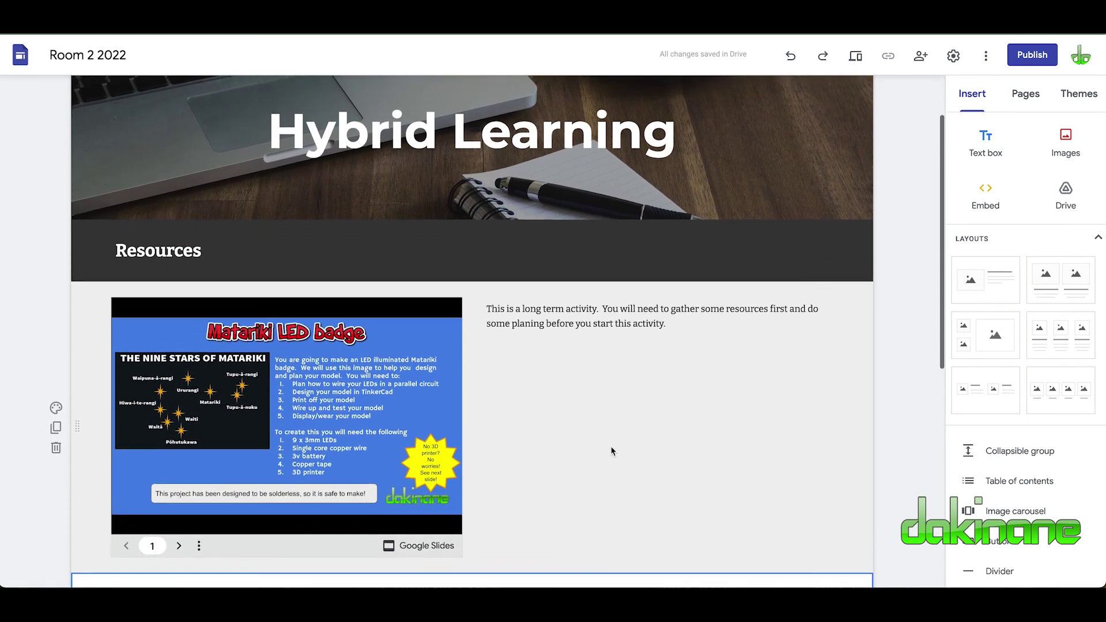